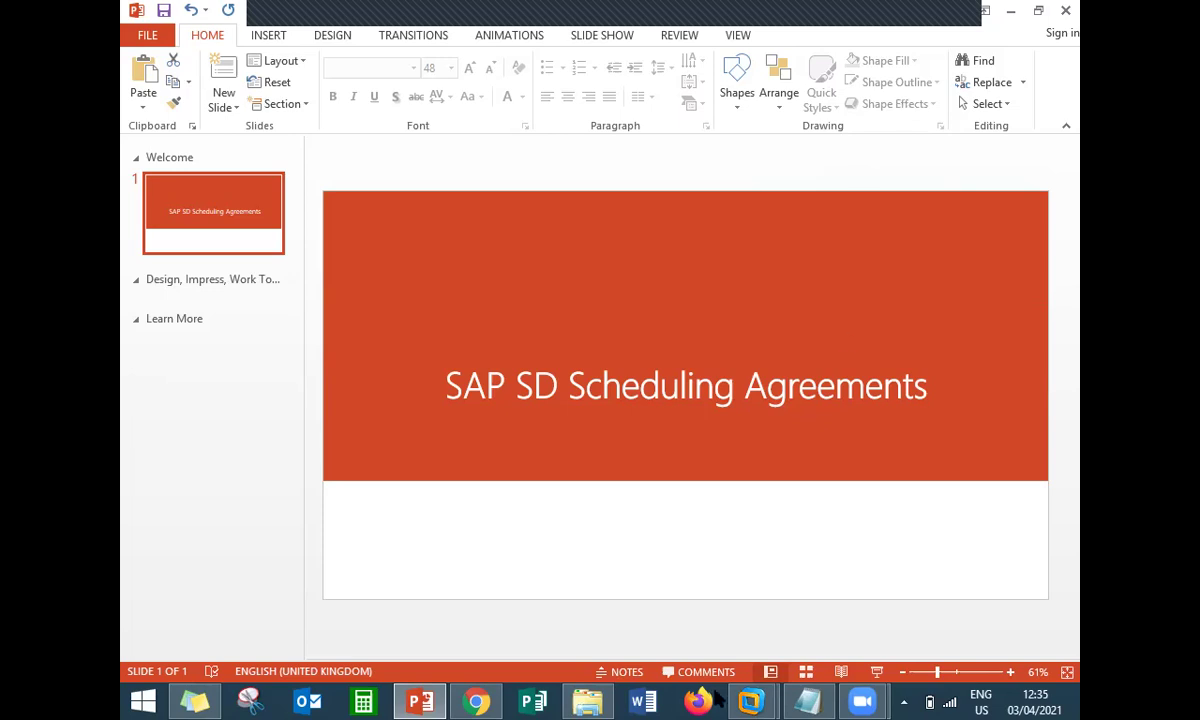
Step: Switch from the 'SAP SD Scheduling Agreements' title slide to the remote server session
left_click(745, 700)
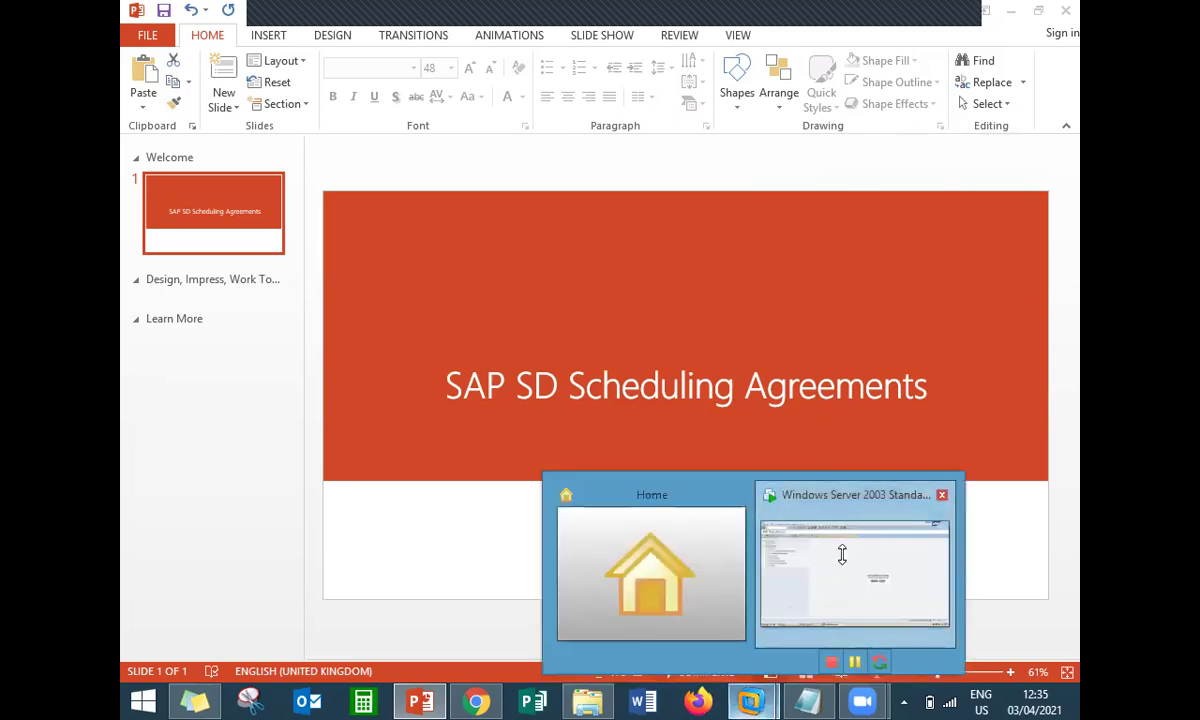
Step: Start VA31 for agreement type DS in sales area 1111 / ZZ / ZZ
left_click(841, 556)
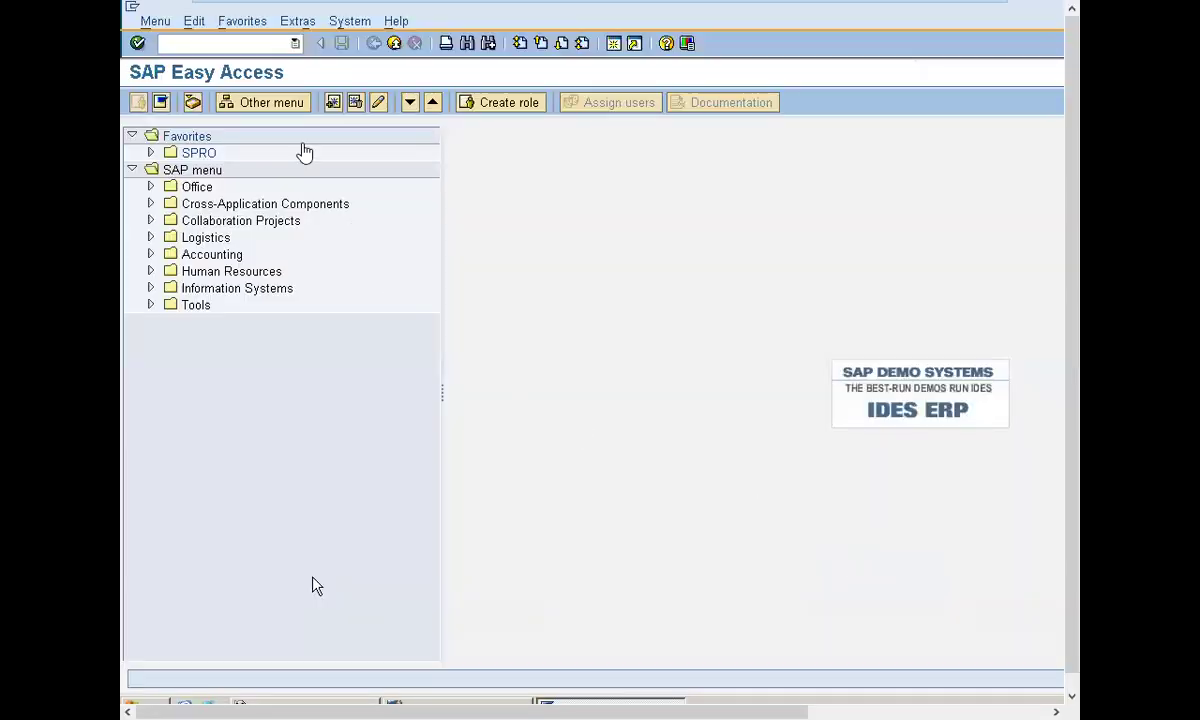
left_click(262, 47)
type("VA31")
key("Return")
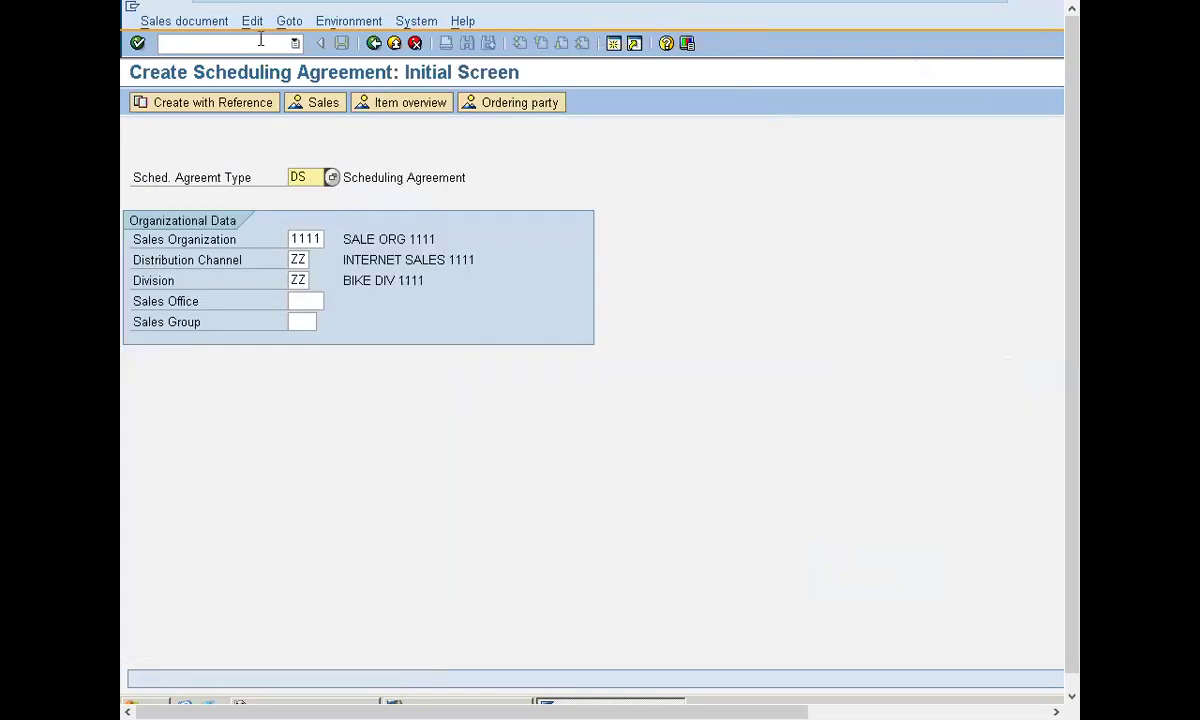
key("shift+End")
key("Tab")
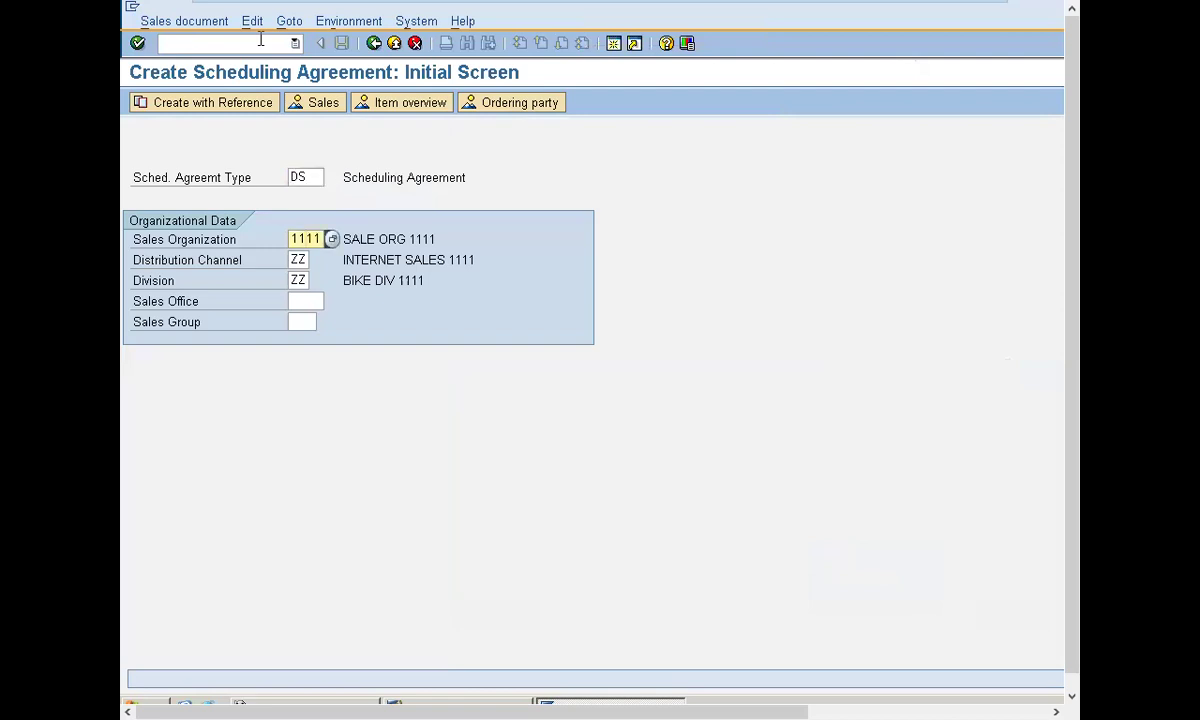
key("Tab")
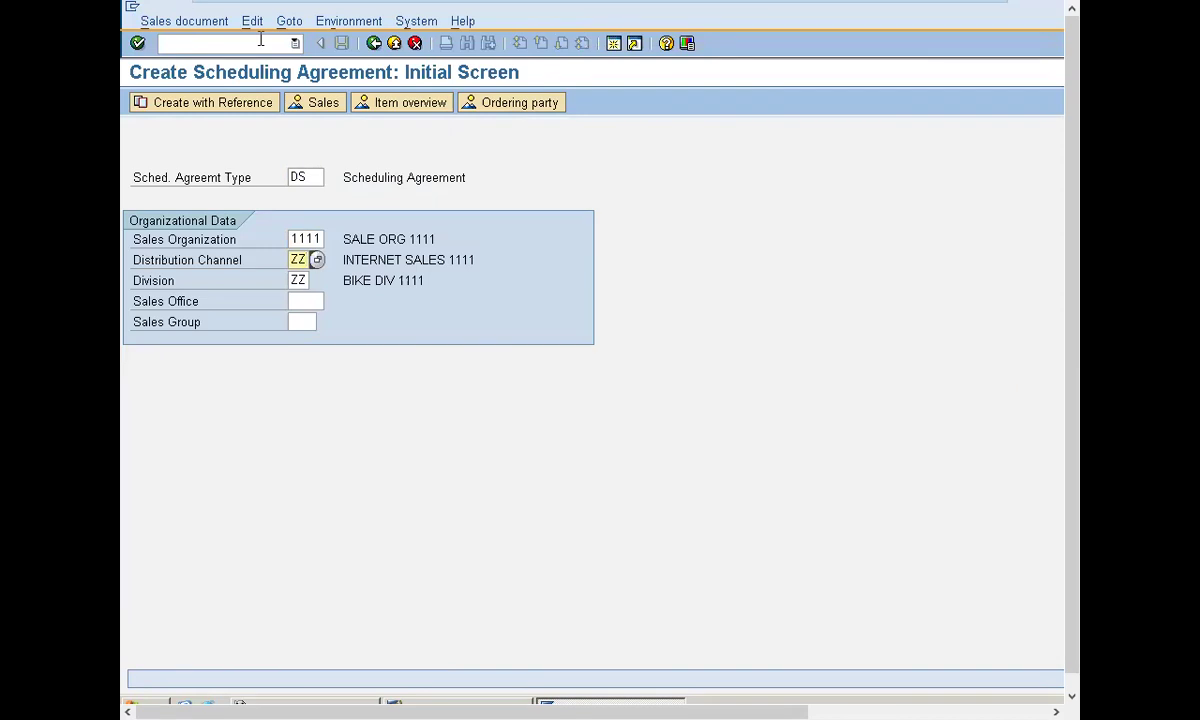
key("Tab")
Step: Enter the previously used customer as sold-to party and validity dates 02.04.2021–30.04.2021
key("Return")
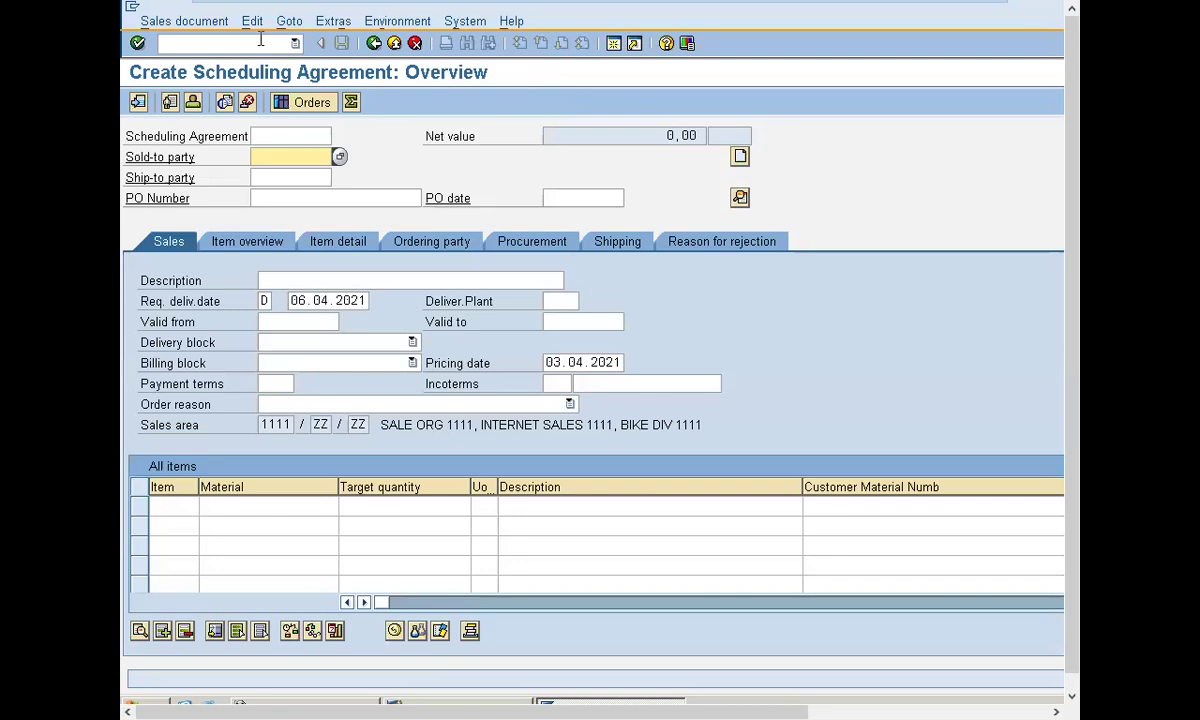
type("5")
key("Down")
key("Return")
key("Return")
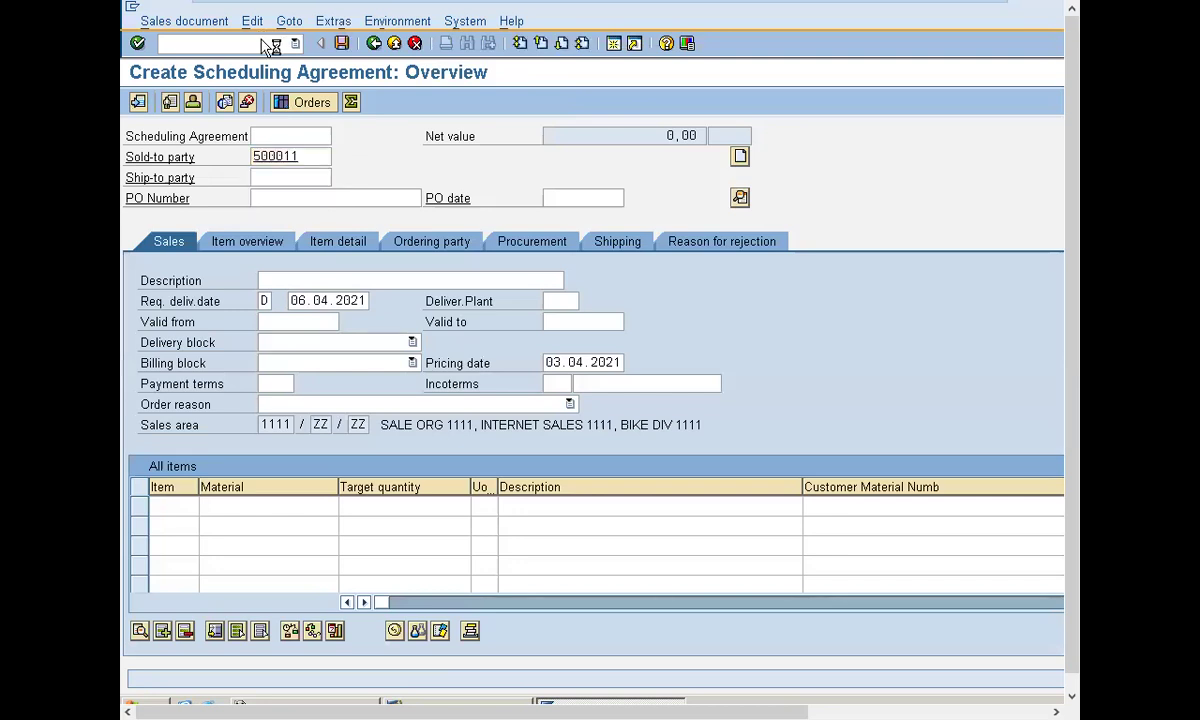
type("0")
key("Return")
key("Return")
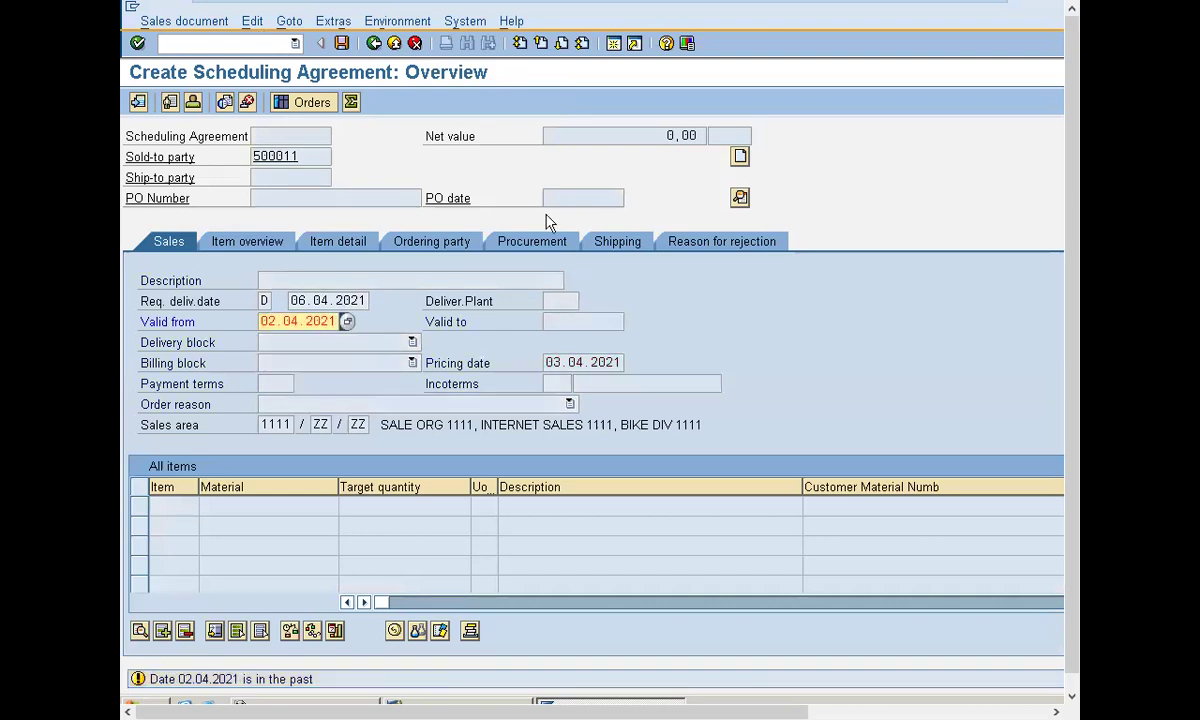
key("Return")
type("3")
key("Return")
key("Return")
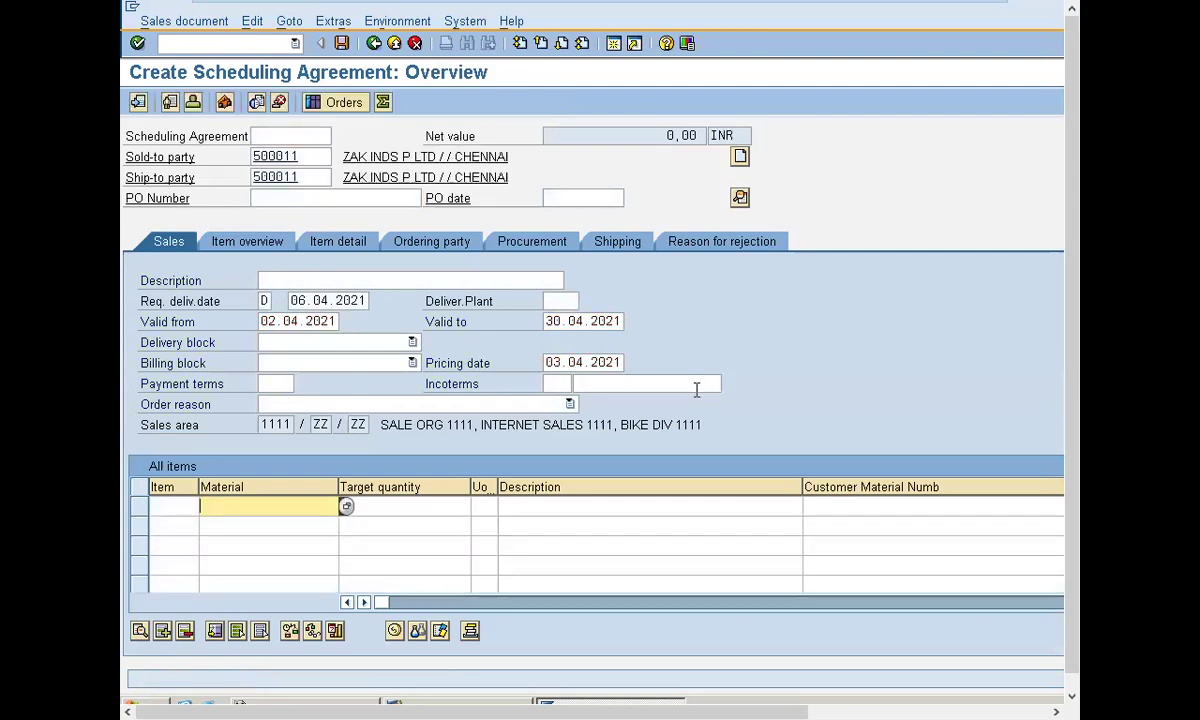
Step: Enter PO number 1122 and item material 1497 with target quantity 10
left_click(367, 196)
type("1122")
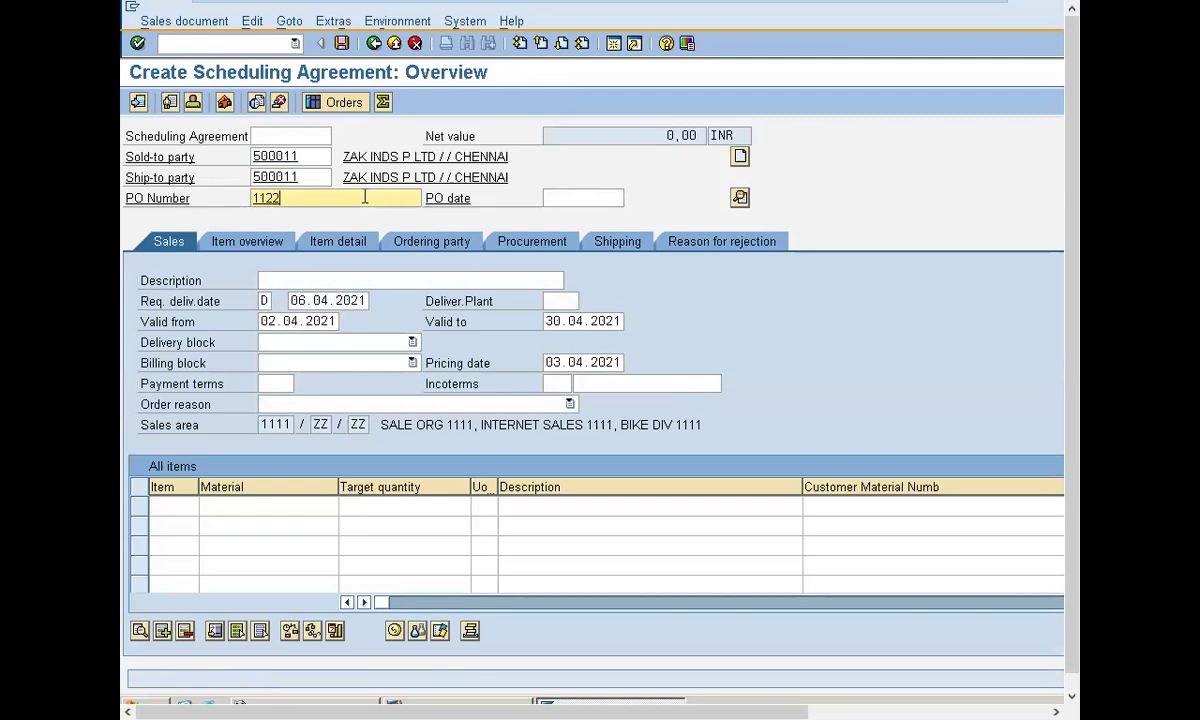
key("Return")
key("Down")
key("Return")
key("Return")
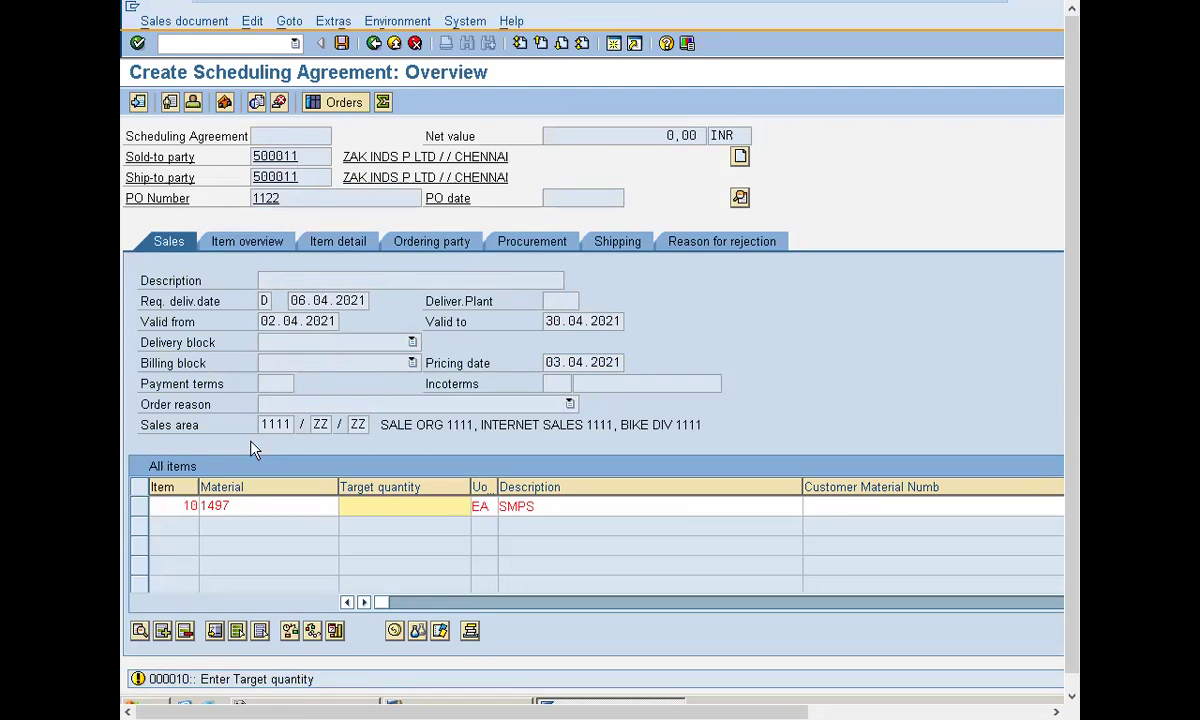
type("10")
key("Return")
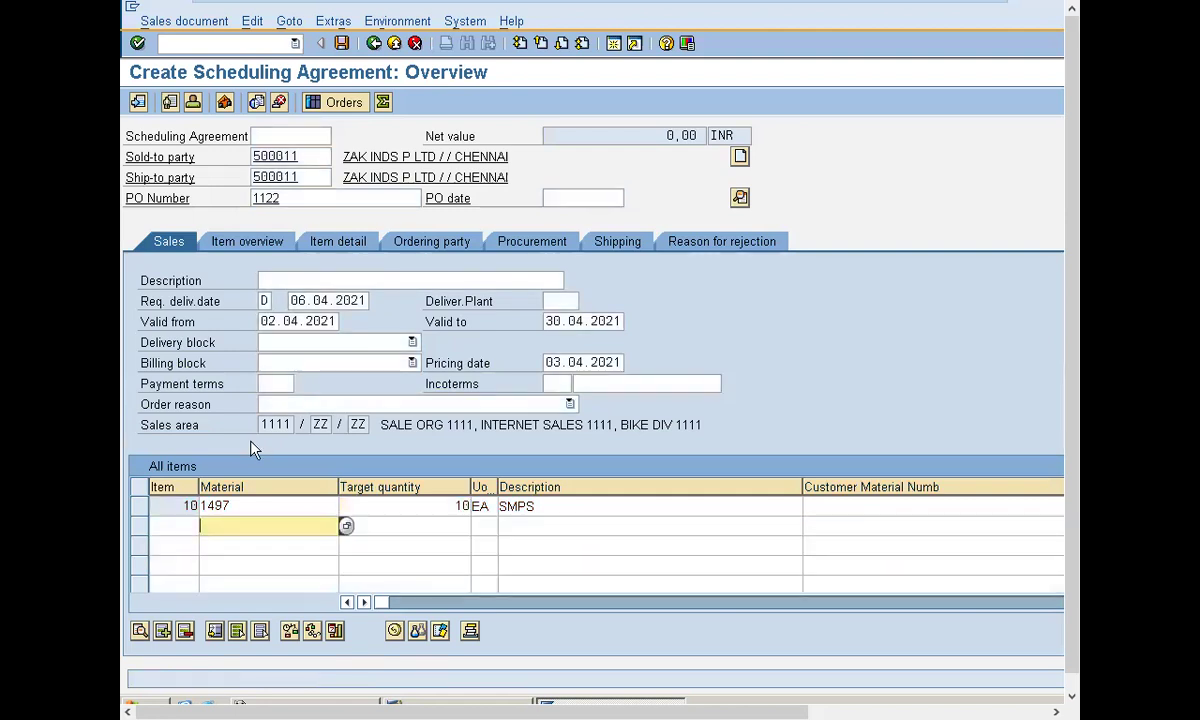
Step: Set payment terms 0001 and Incoterms CFR, acknowledging the freight redetermination message
left_click(283, 384)
left_click(284, 399)
key("Return")
left_click(561, 383)
left_click(556, 401)
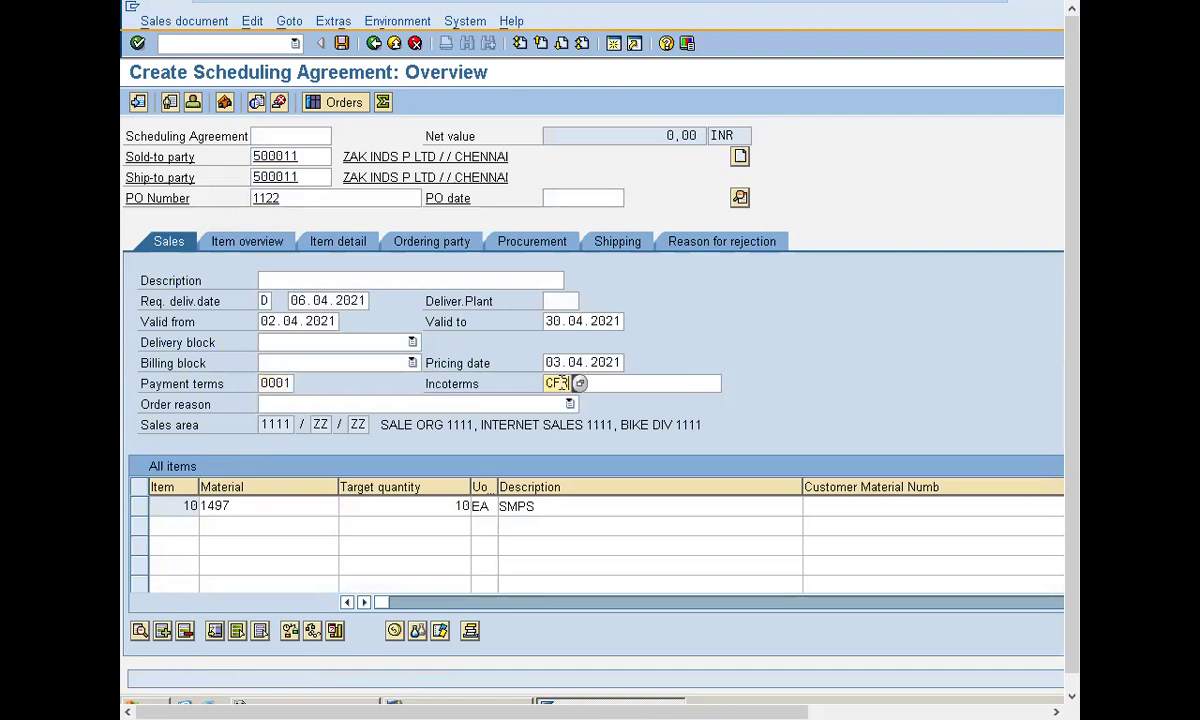
key("Return")
left_click(604, 388)
left_click(600, 399)
key("Return")
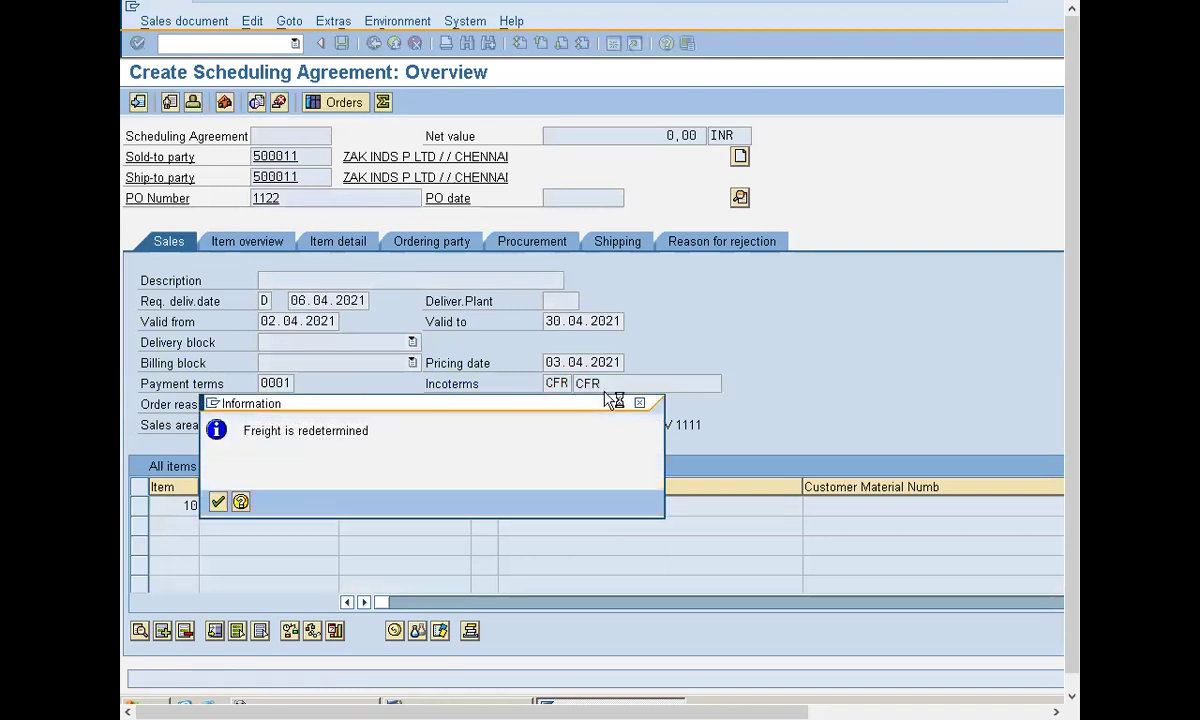
key("Return")
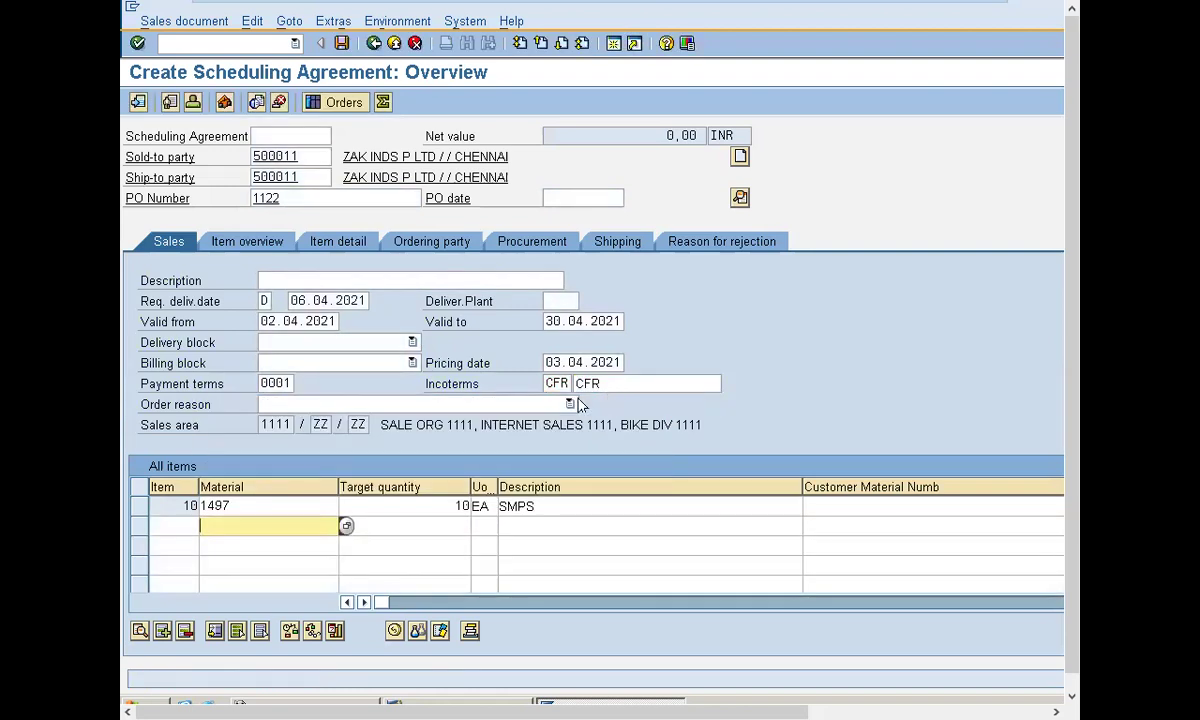
Step: In item 10's shipping data, set plant 1111 and storage location 1111
double_click(314, 506)
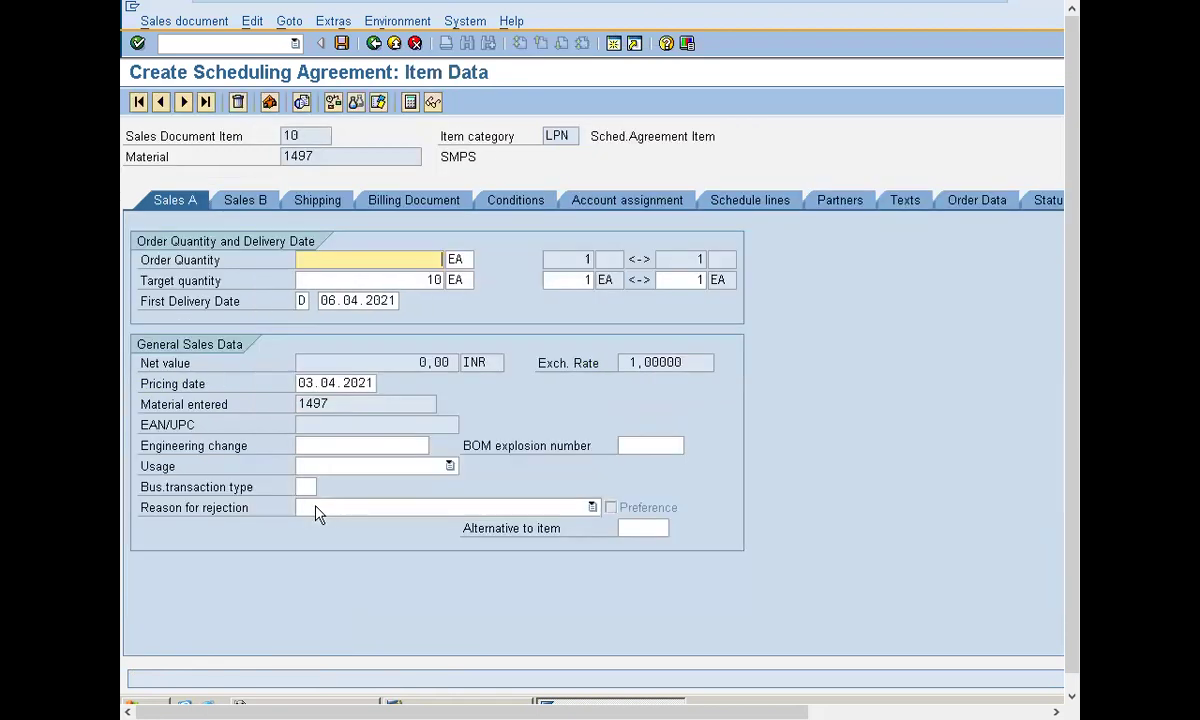
left_click(318, 201)
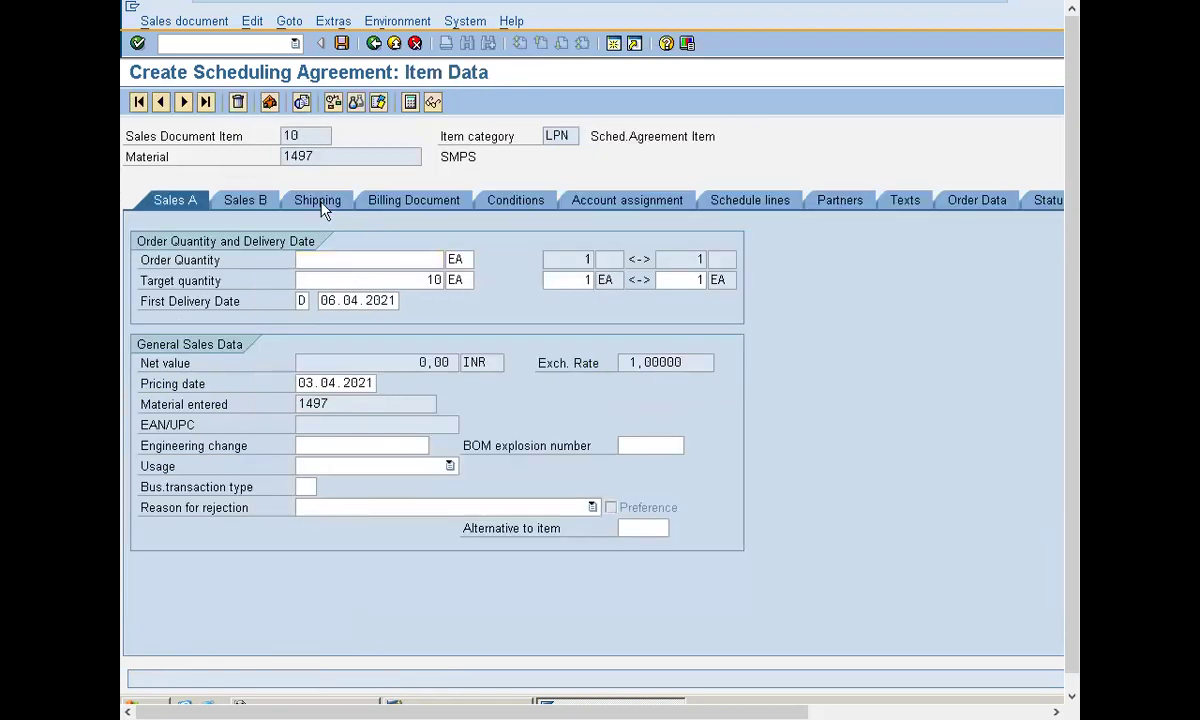
left_click(275, 341)
type("1111")
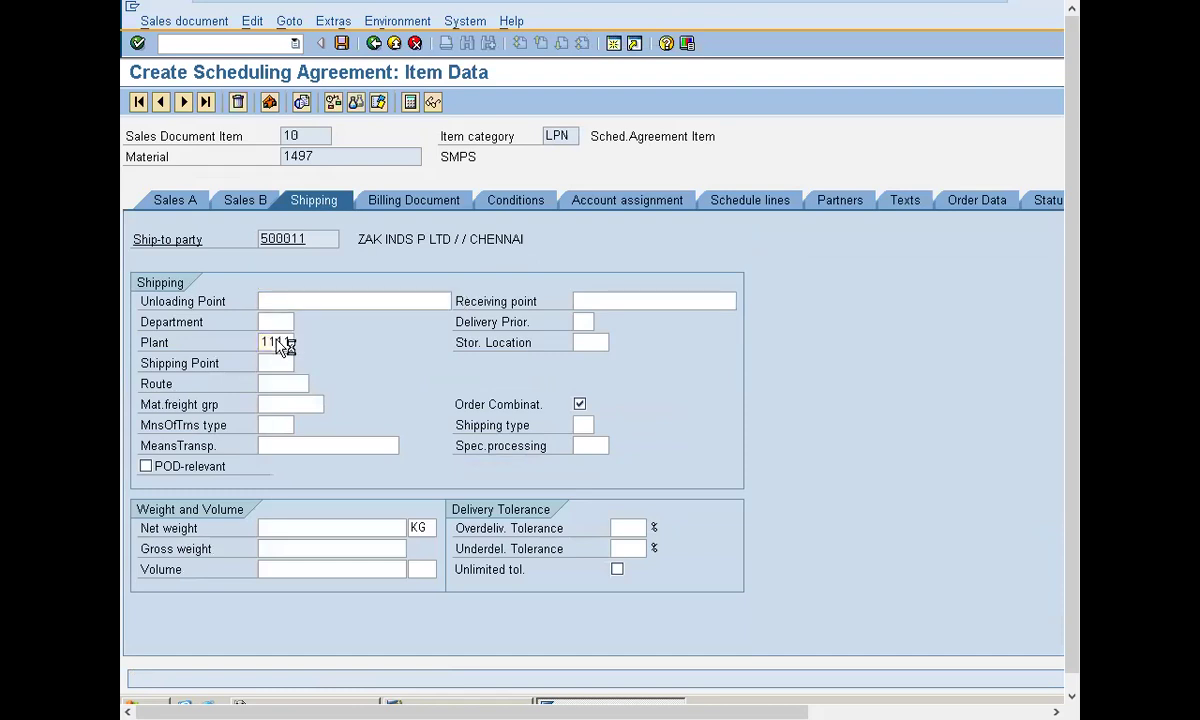
key("Return")
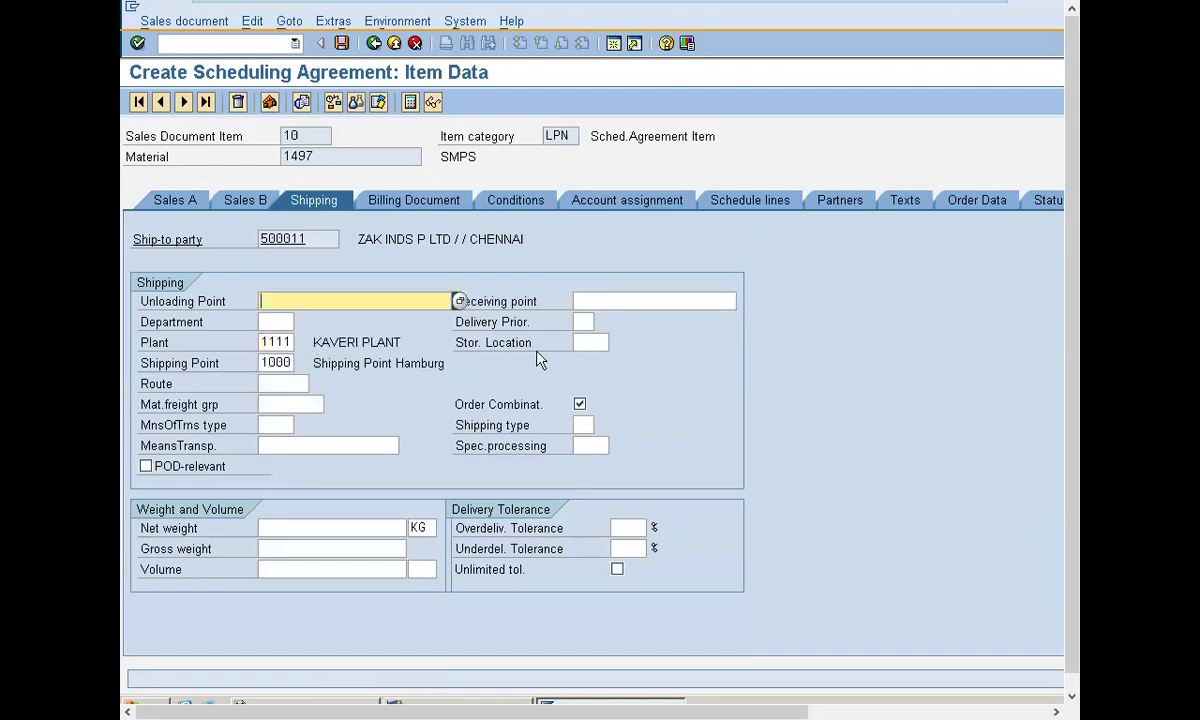
left_click(577, 343)
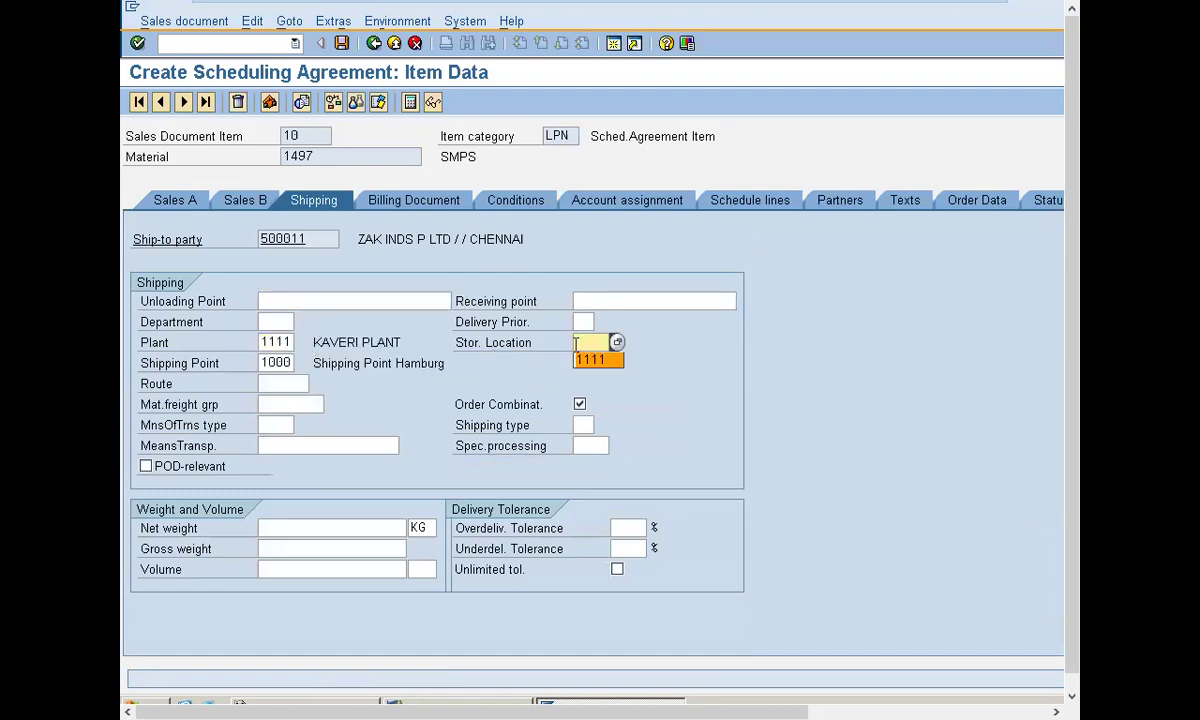
left_click(590, 359)
key("Return")
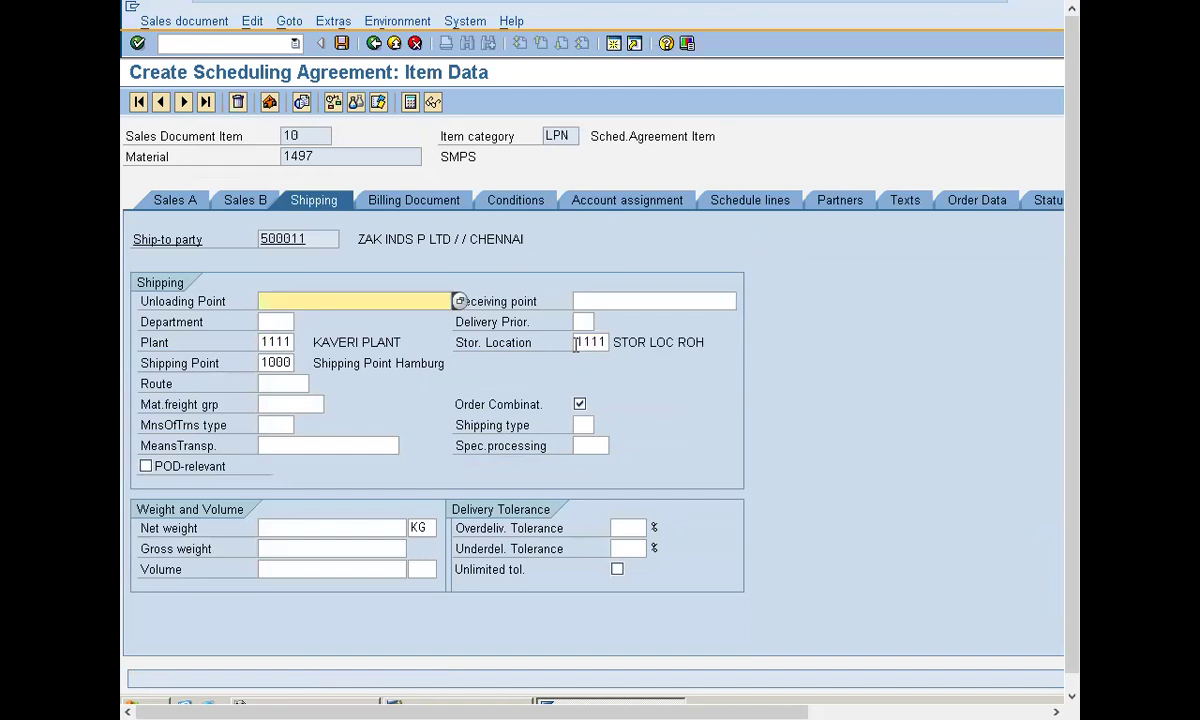
Step: Enter net weight and gross weight of 1000 KG each
left_click(370, 527)
type("1000")
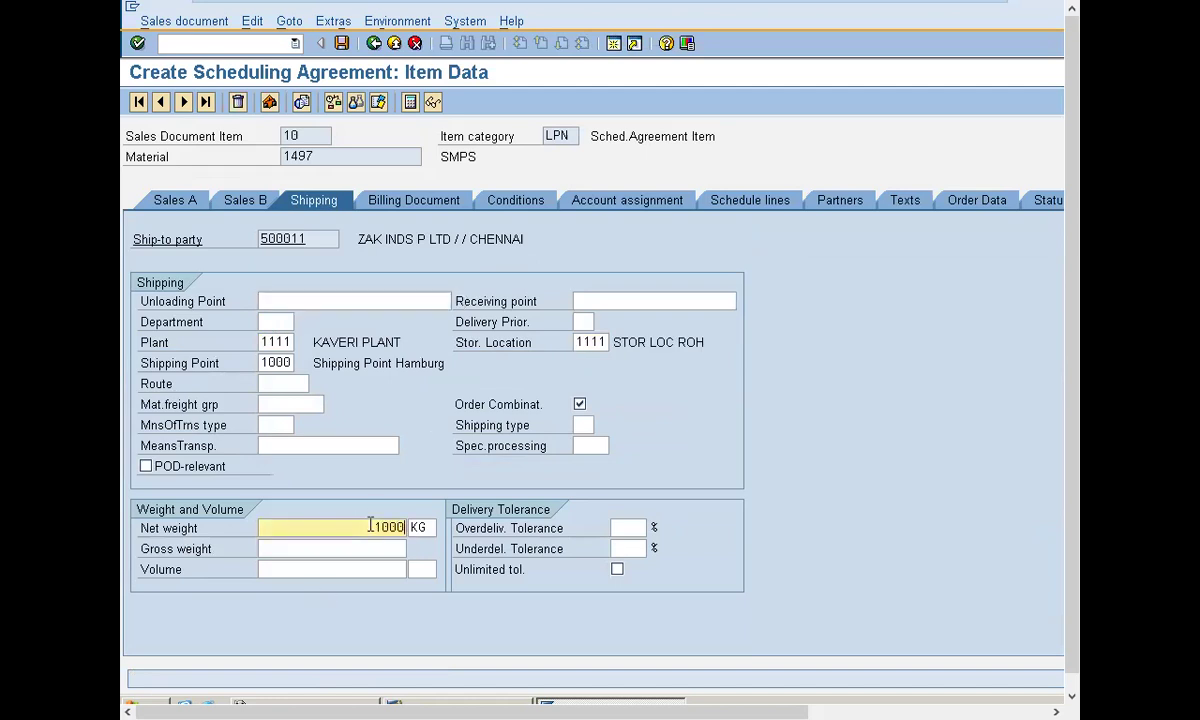
key("Tab")
type("1000")
key("Return")
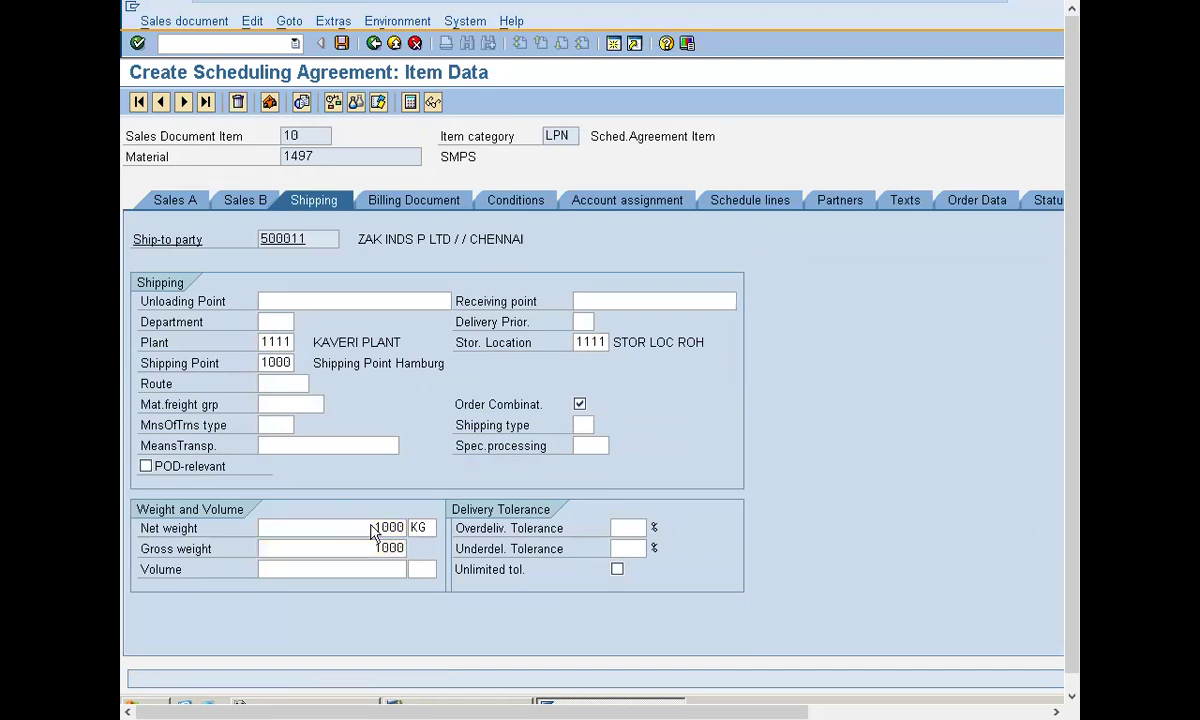
Step: Add the first schedule line: 5 EA on 08.04.2021
left_click(759, 203)
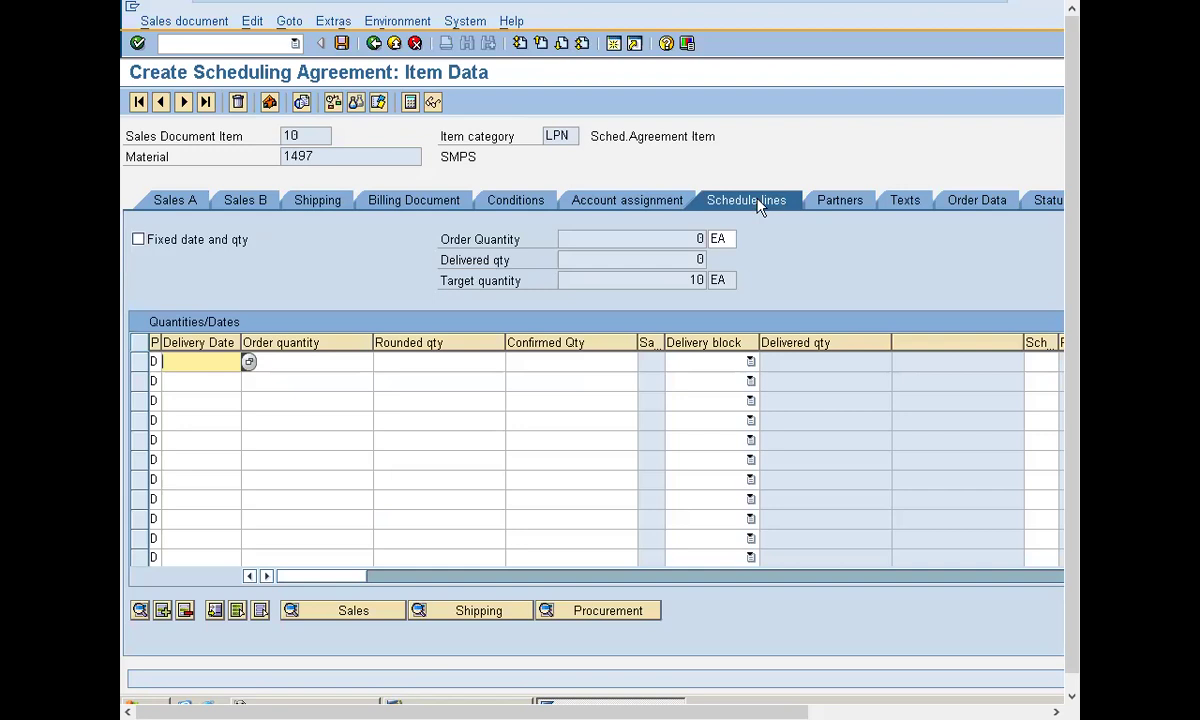
left_click(249, 362)
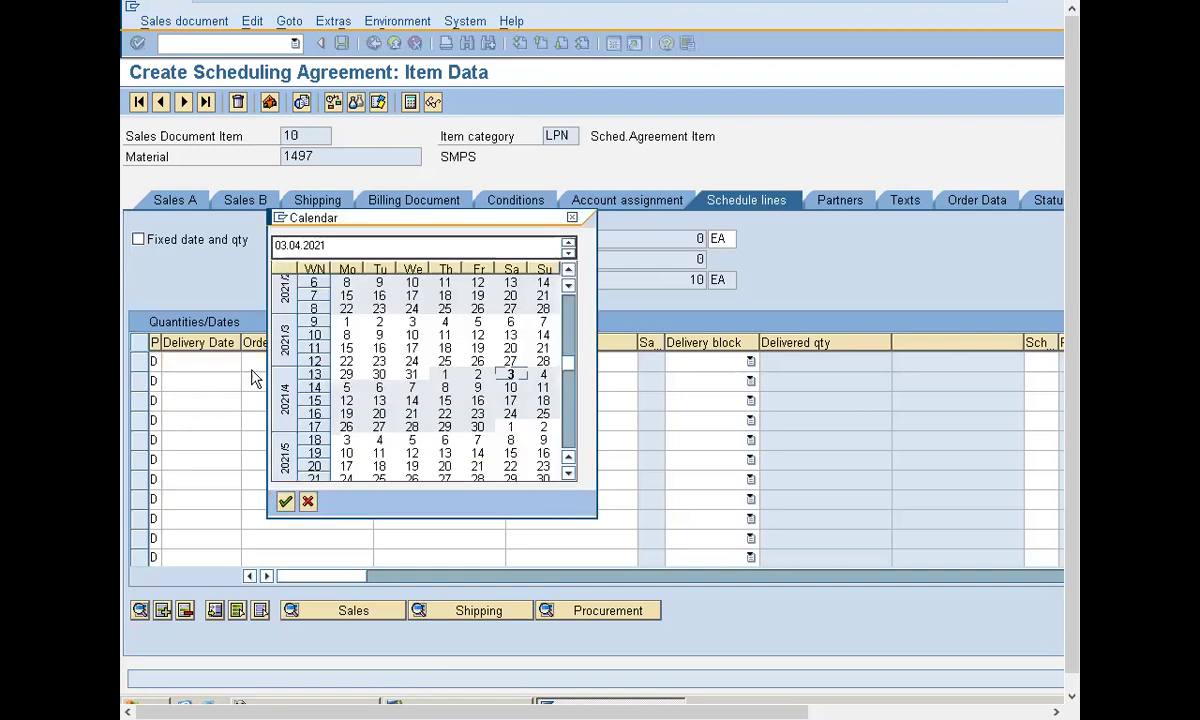
double_click(444, 387)
left_click(343, 362)
type("5")
key("Return")
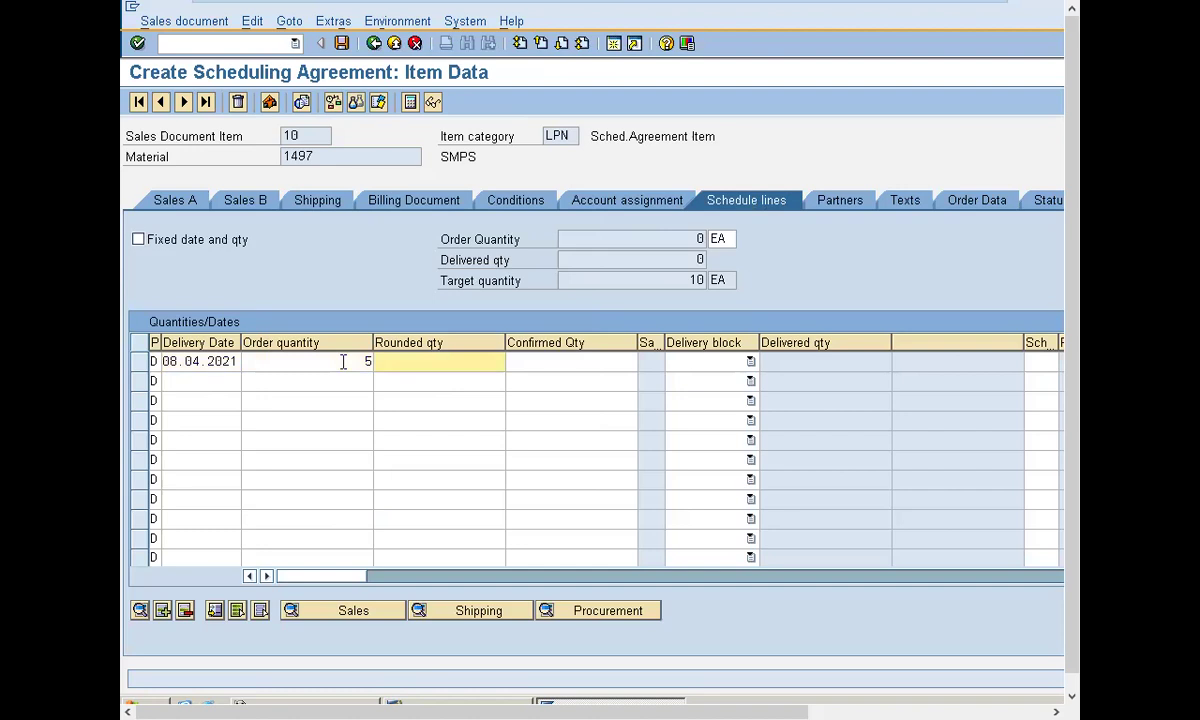
key("Tab")
key("Return")
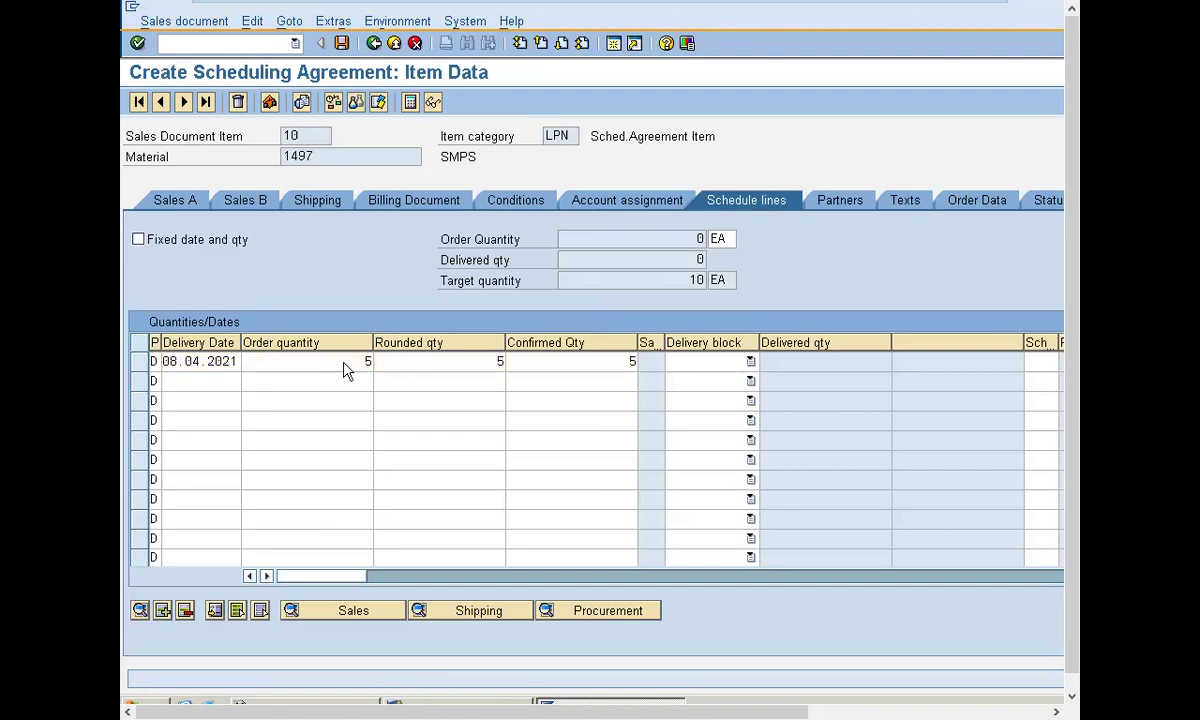
Step: Add the second schedule line: 5 EA on 15.04.2021
left_click(225, 381)
left_click(248, 382)
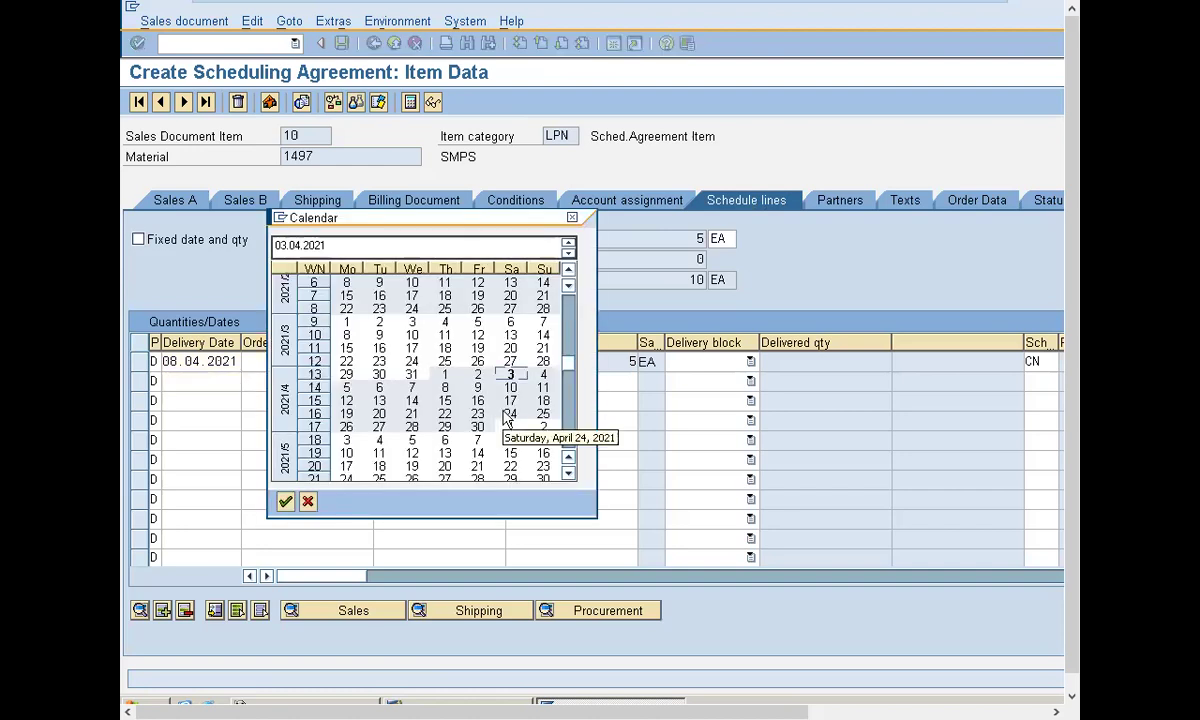
double_click(446, 401)
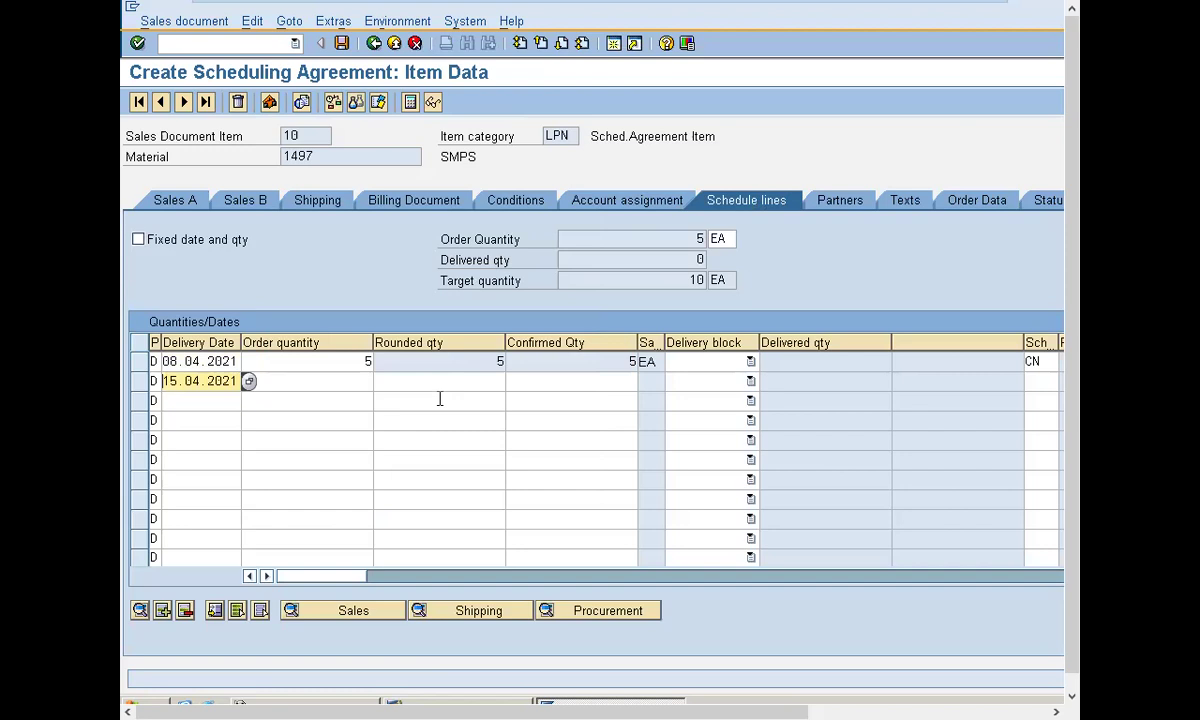
left_click(363, 388)
type("5")
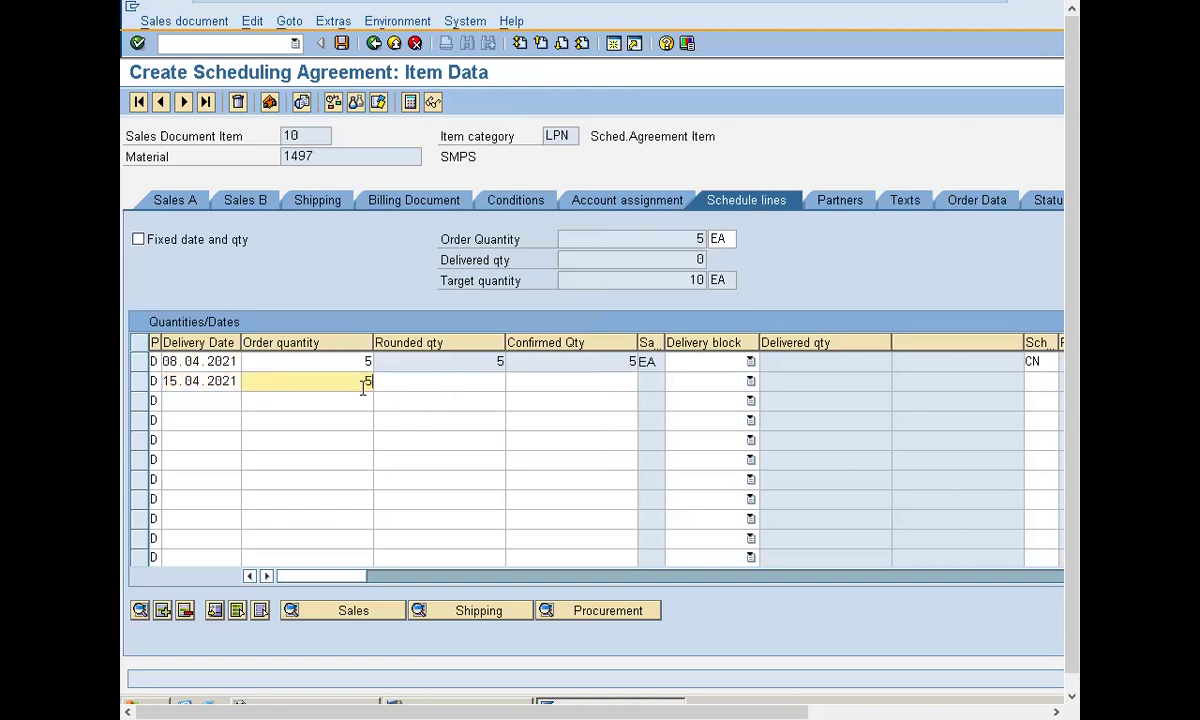
key("Tab")
type("5")
key("Tab")
type("5")
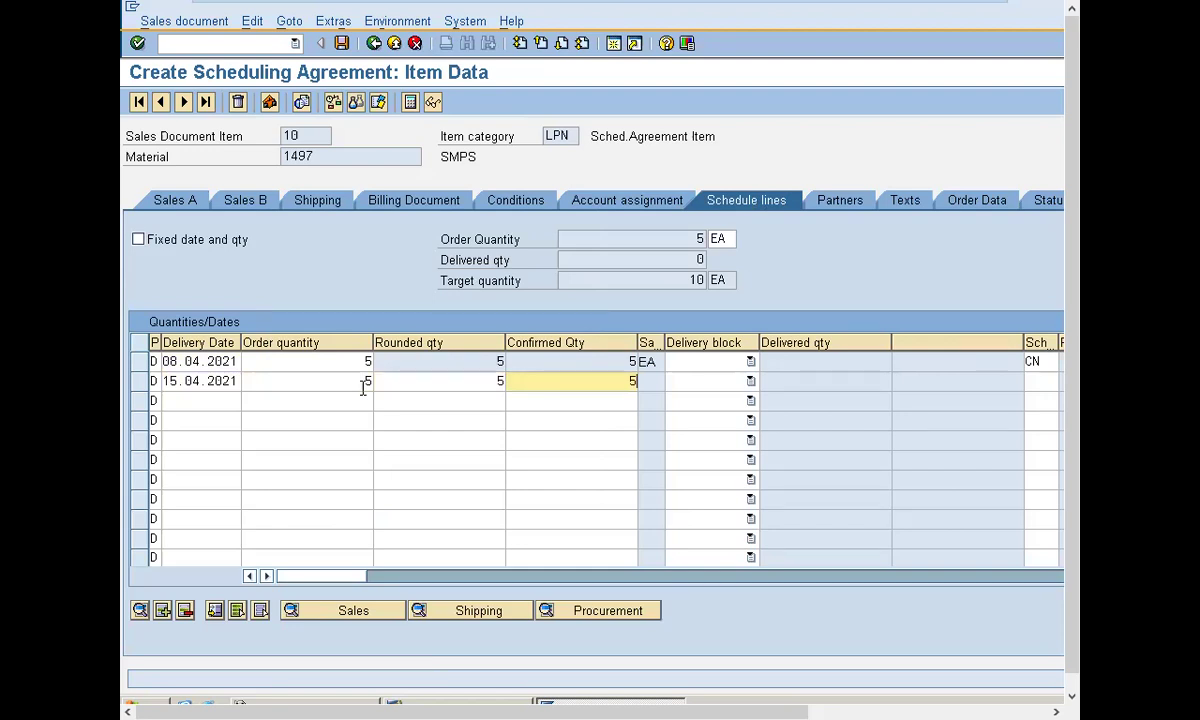
key("Return")
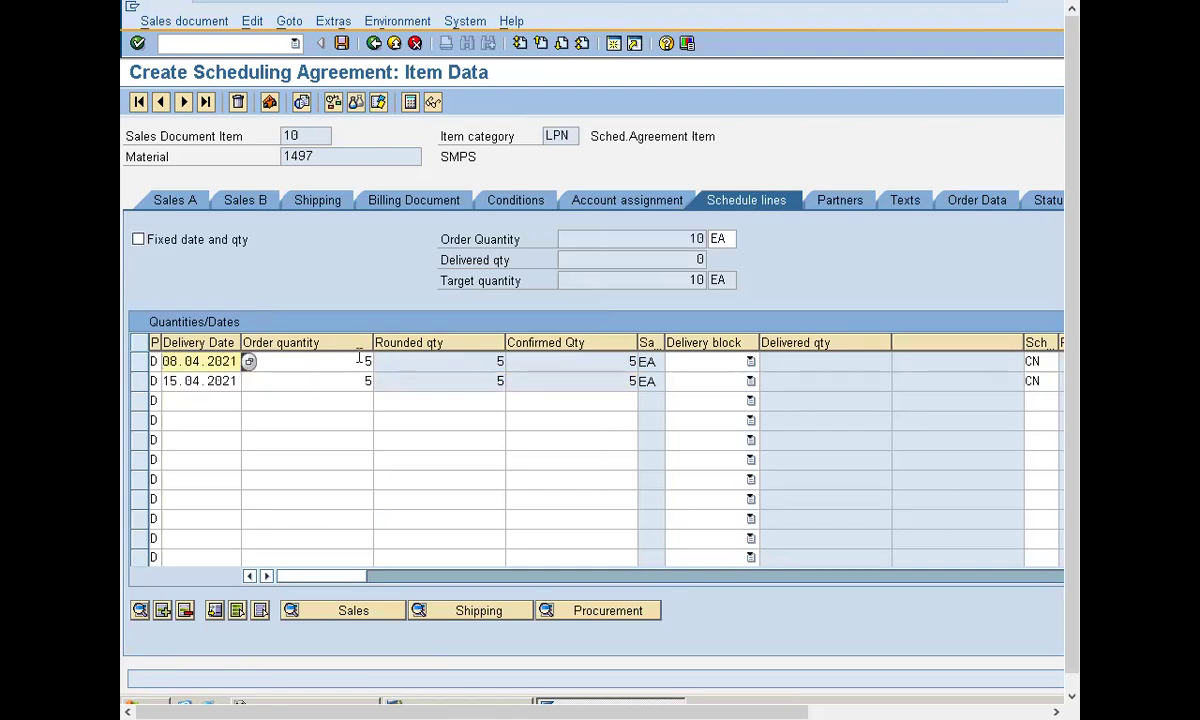
Step: Check the schedule lines, save the scheduling agreement and return to SAP Easy Access
left_click(598, 362)
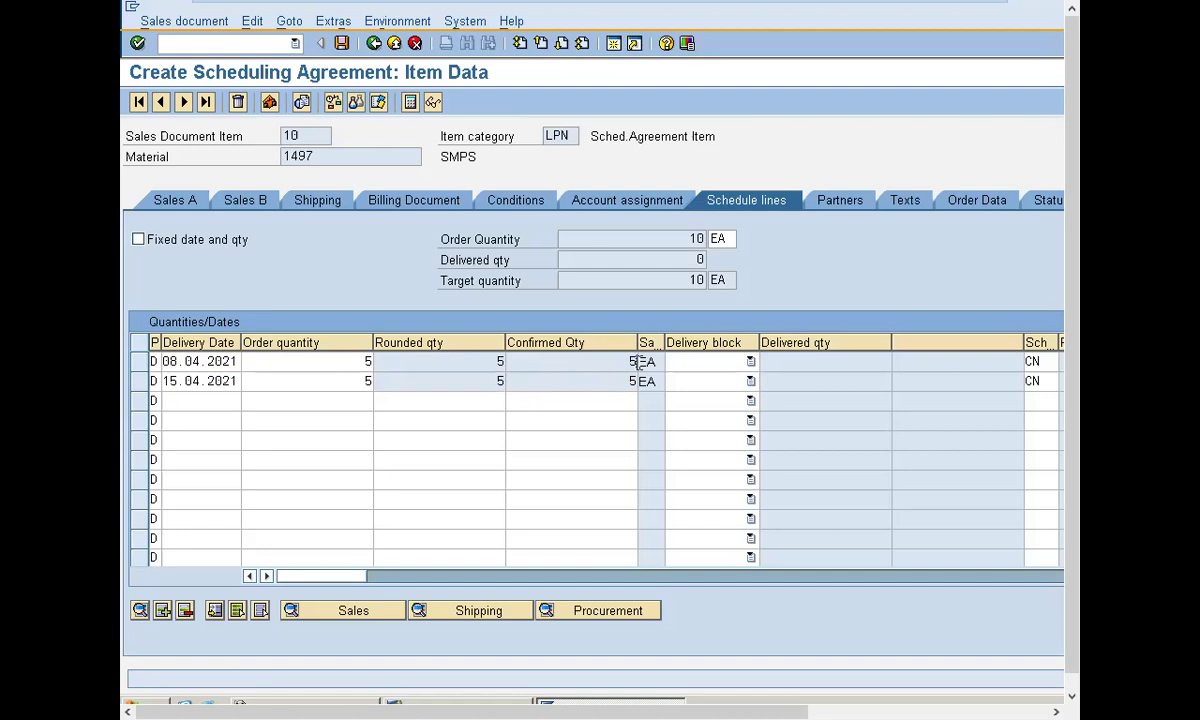
left_click(226, 361)
left_click(223, 383)
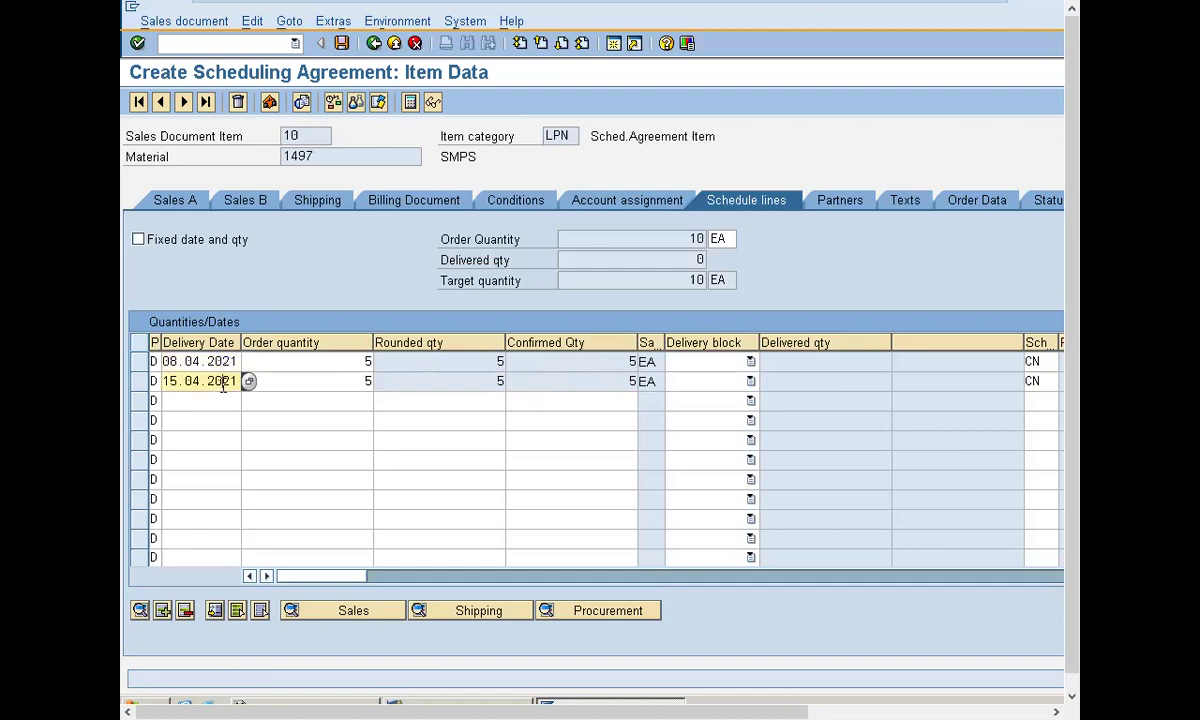
left_click(341, 44)
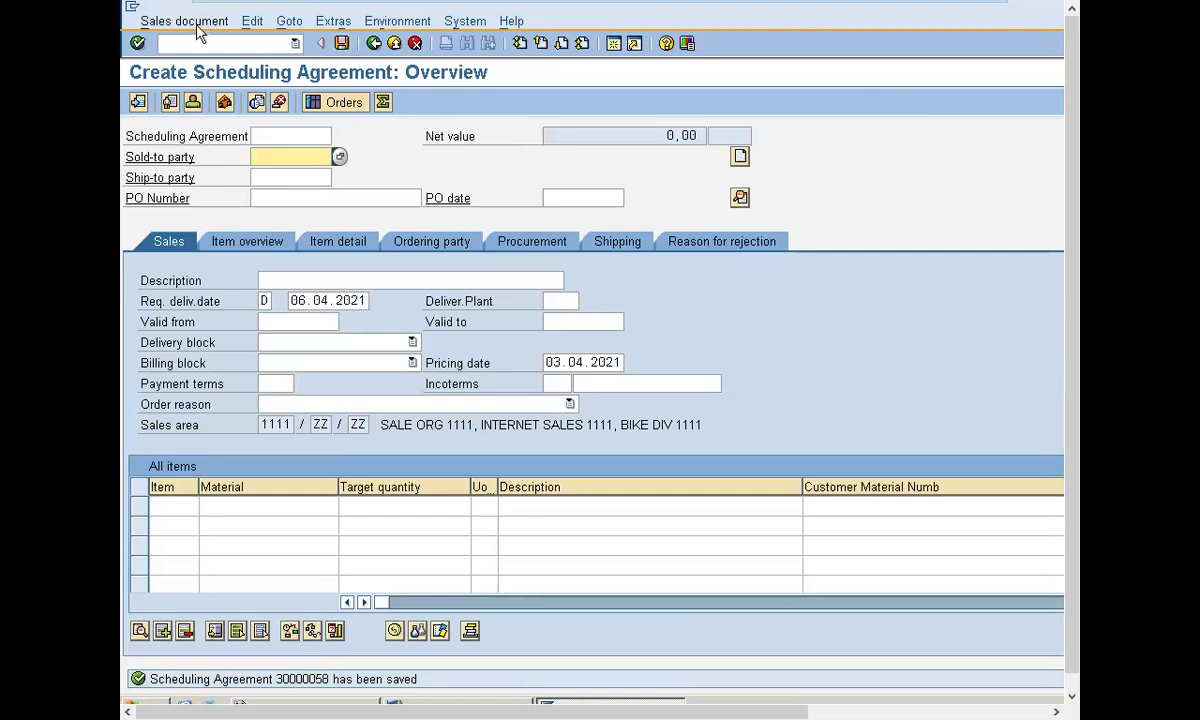
left_click(394, 47)
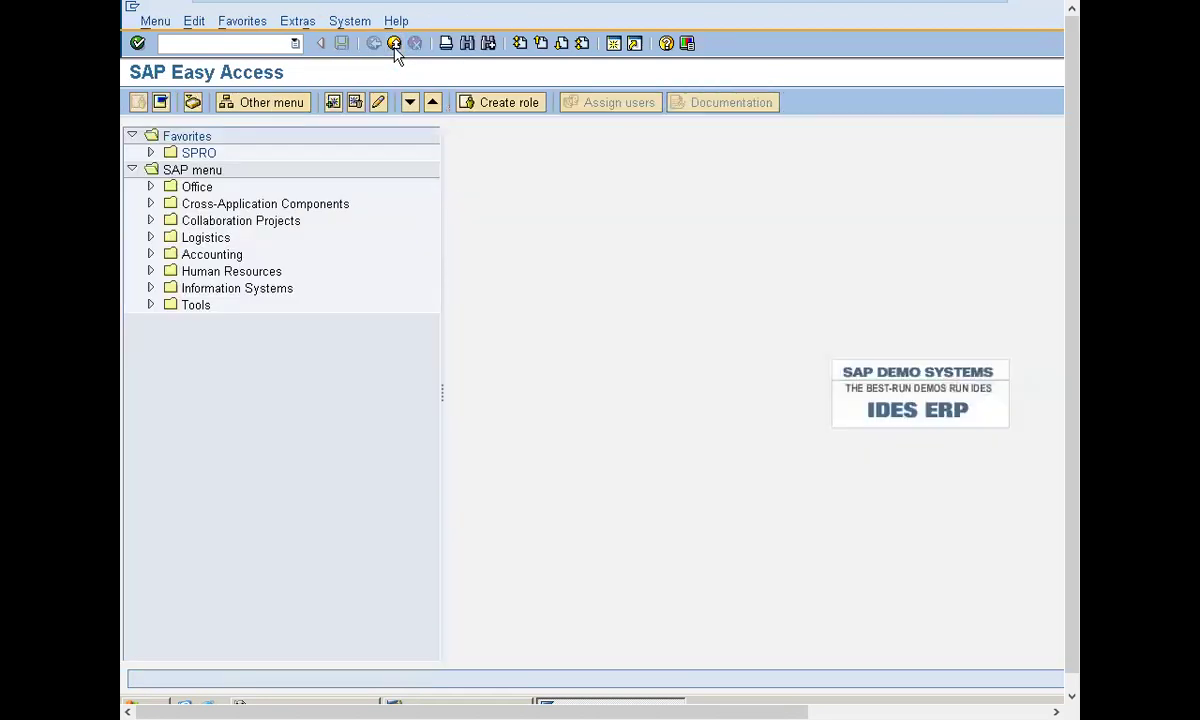
Step: In VL01N, create a delivery from shipping point 1000 with selection date 08.04.2021
left_click(240, 45)
type("VL01N")
key("Return")
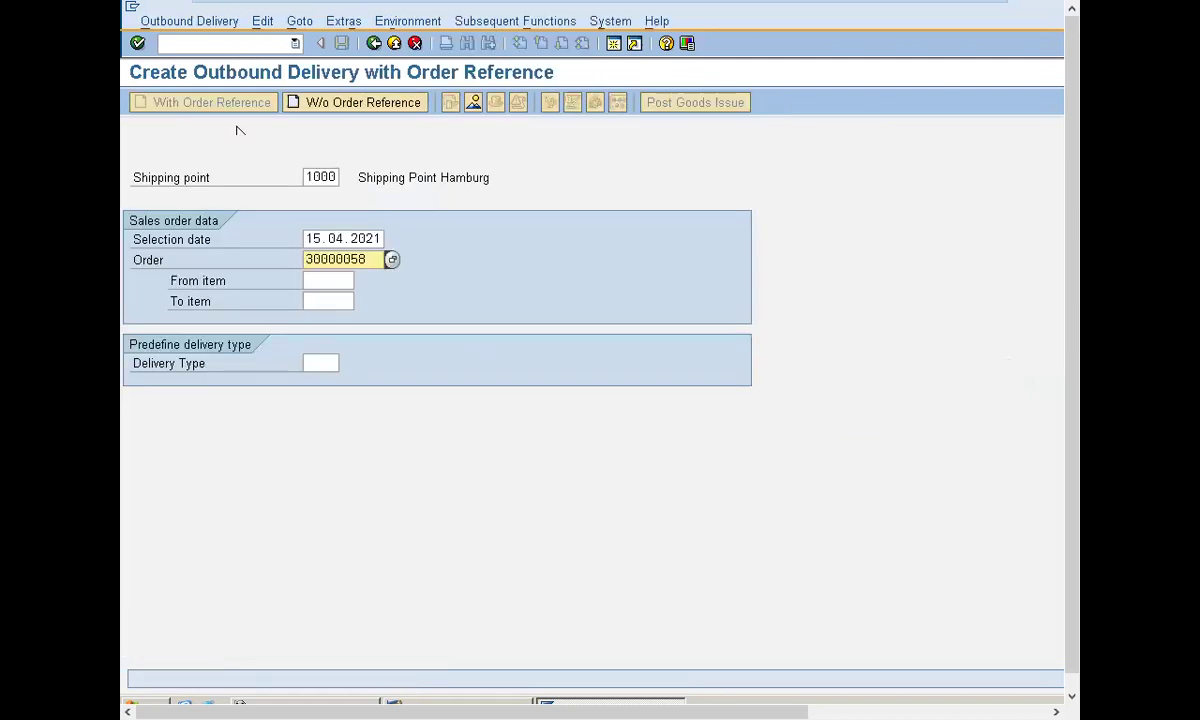
left_click(318, 177)
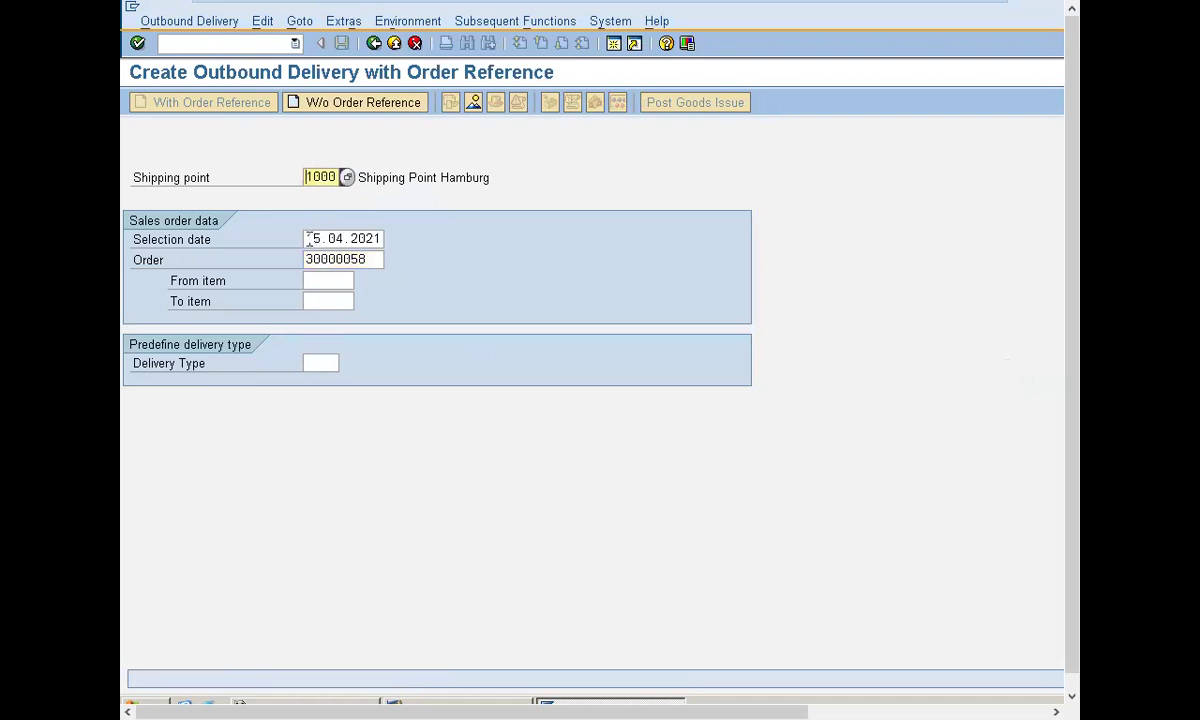
key("Tab")
left_click(393, 241)
double_click(446, 362)
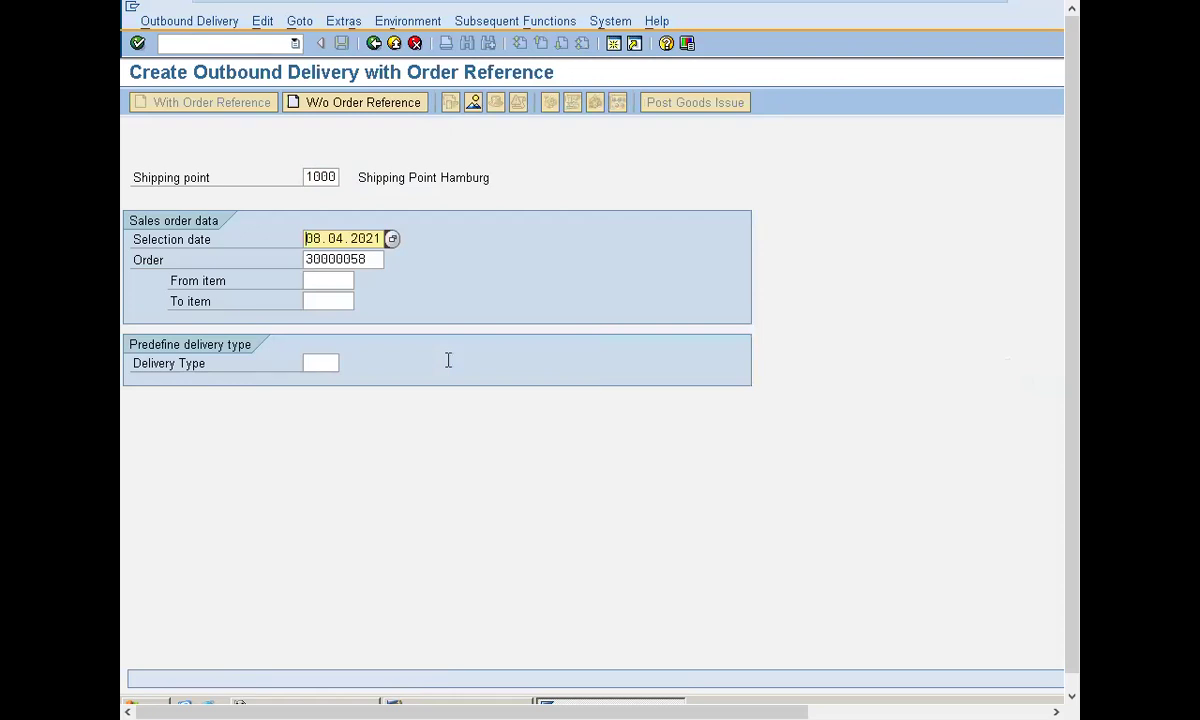
key("Tab")
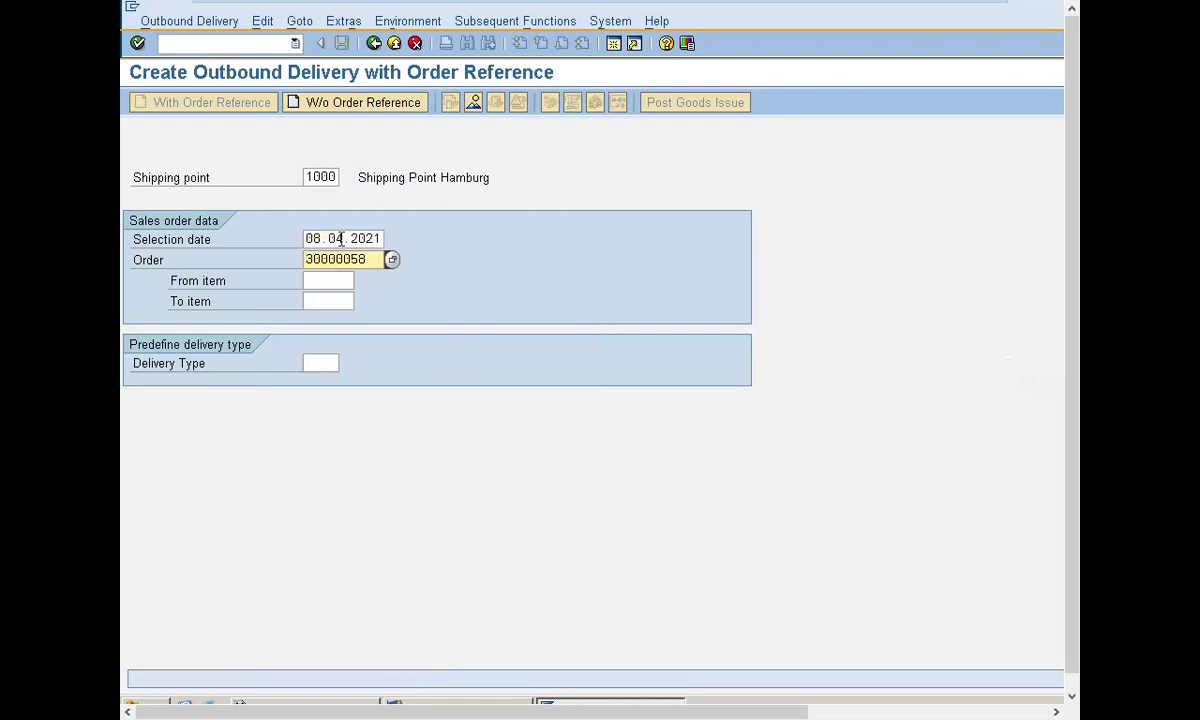
left_click(331, 176)
left_click(343, 182)
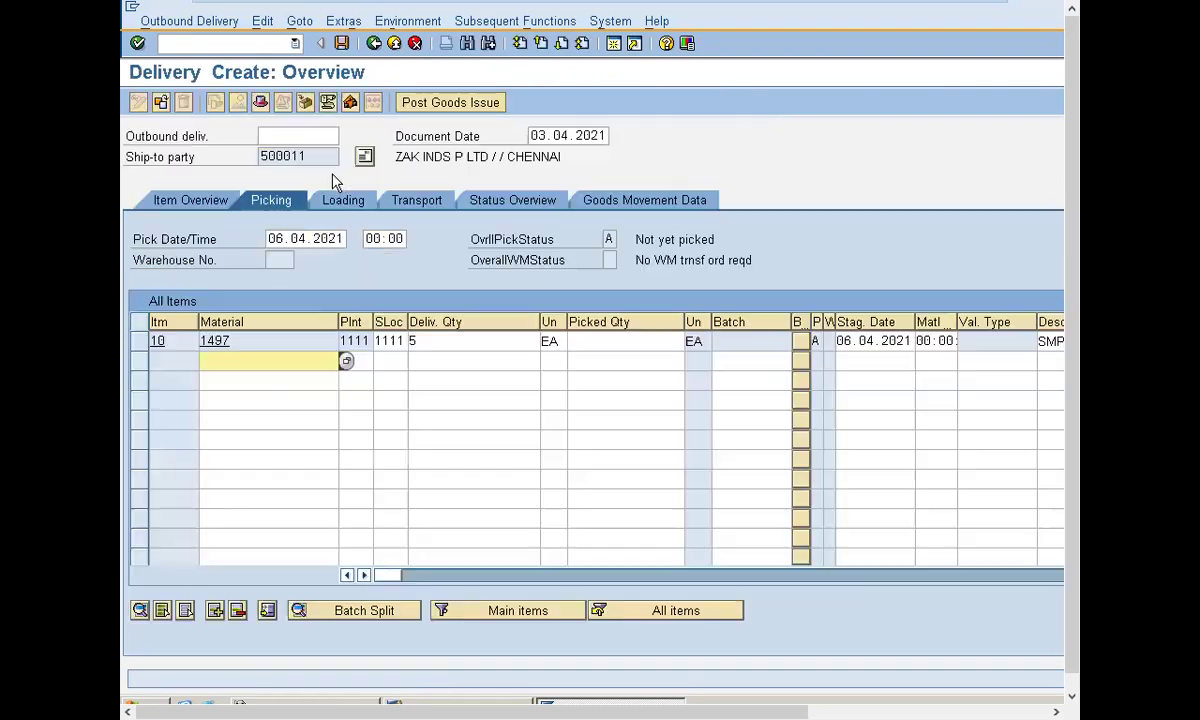
Step: Enter picked quantity 5 for item 10 so the delivery is fully picked
left_click(500, 340)
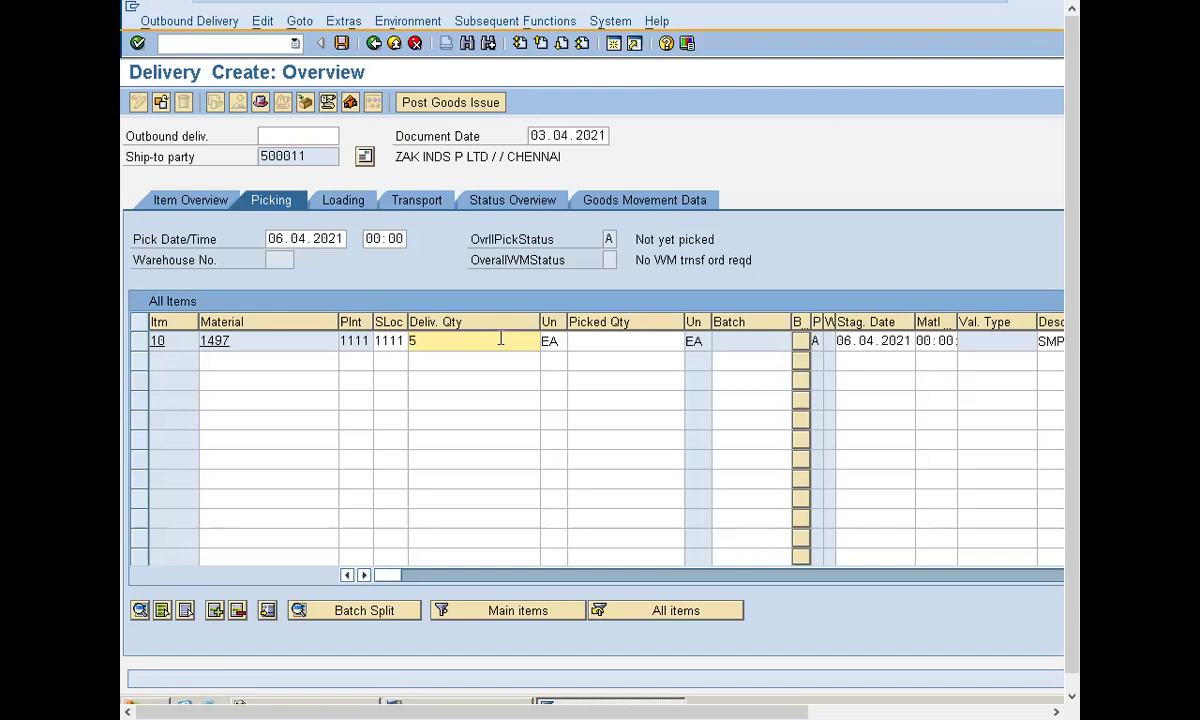
left_click(601, 341)
type("5")
key("Return")
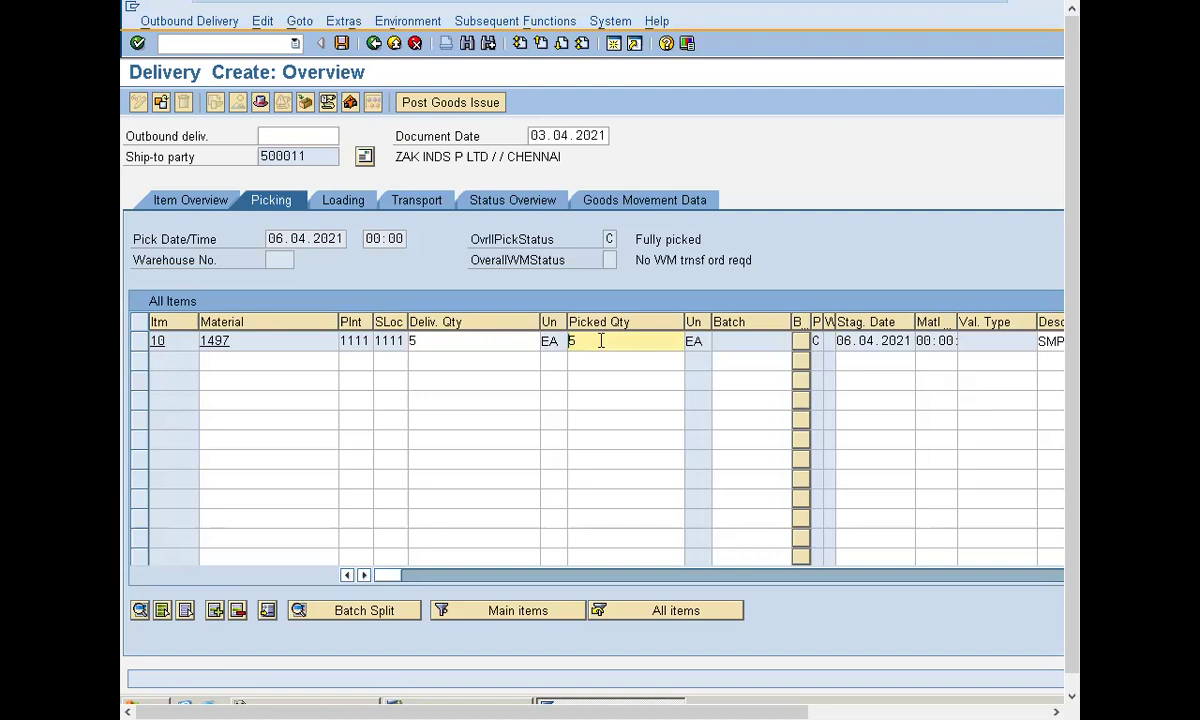
left_click(615, 44)
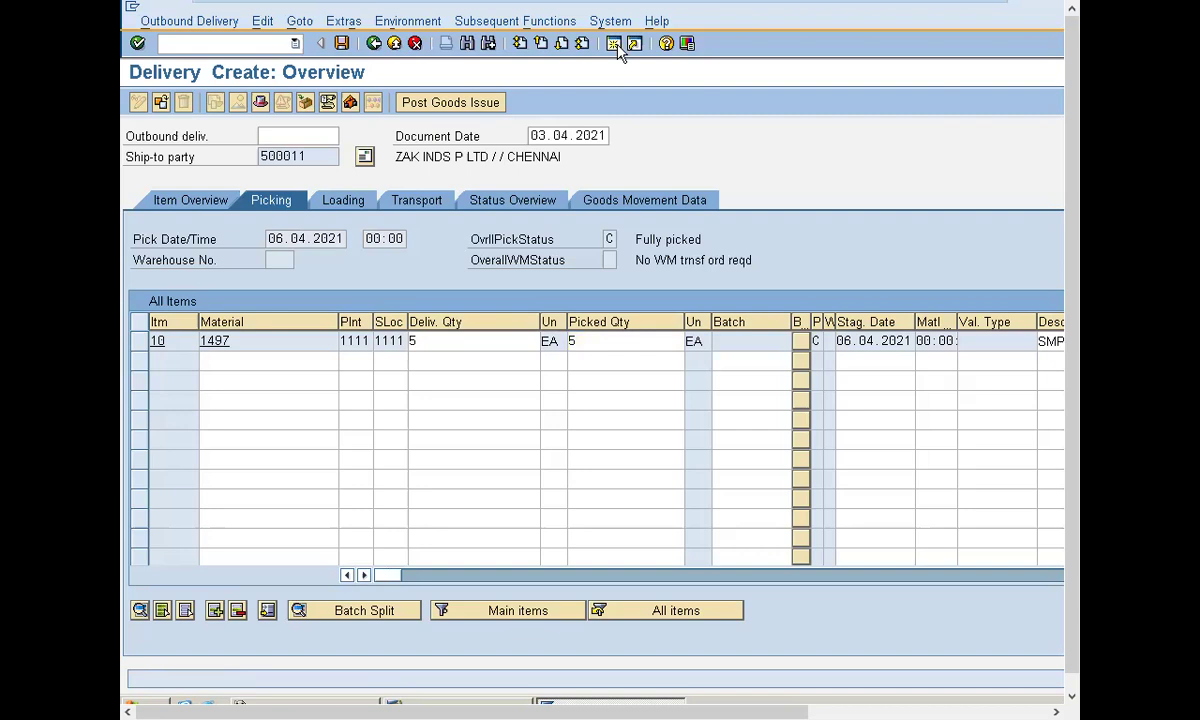
Step: Display agreement 30000058 in VA33 to check item 10's schedule lines, then return to the delivery
type("VA33")
key("Return")
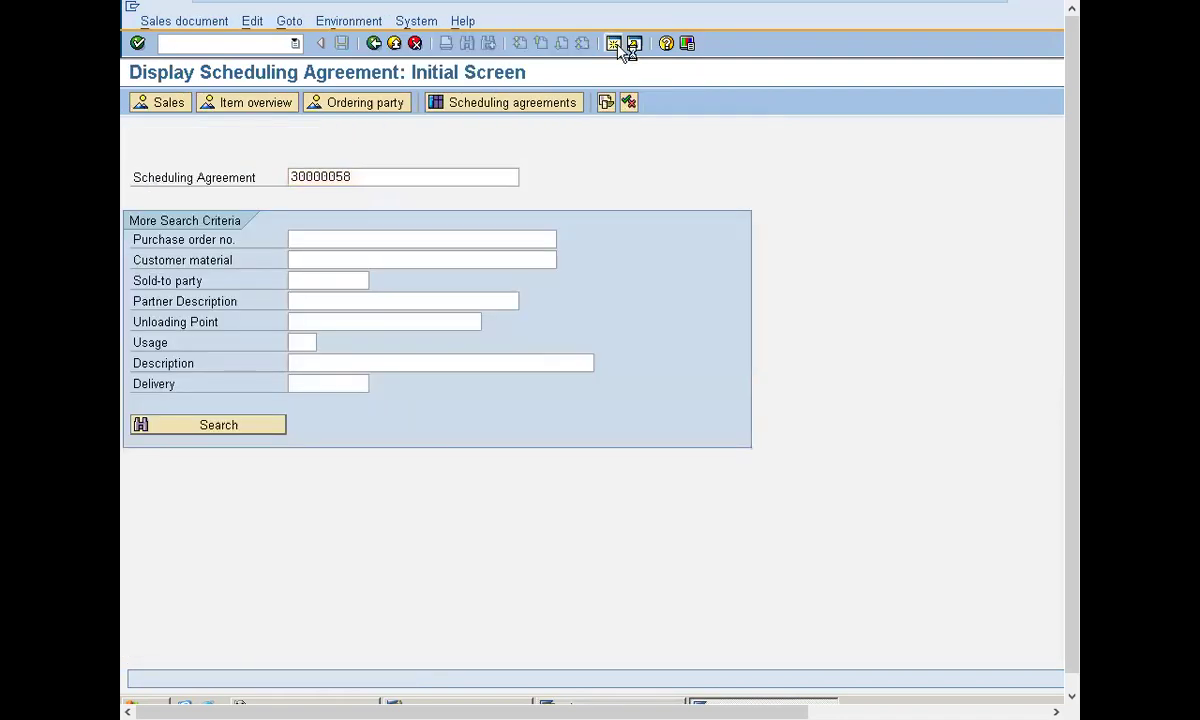
key("Return")
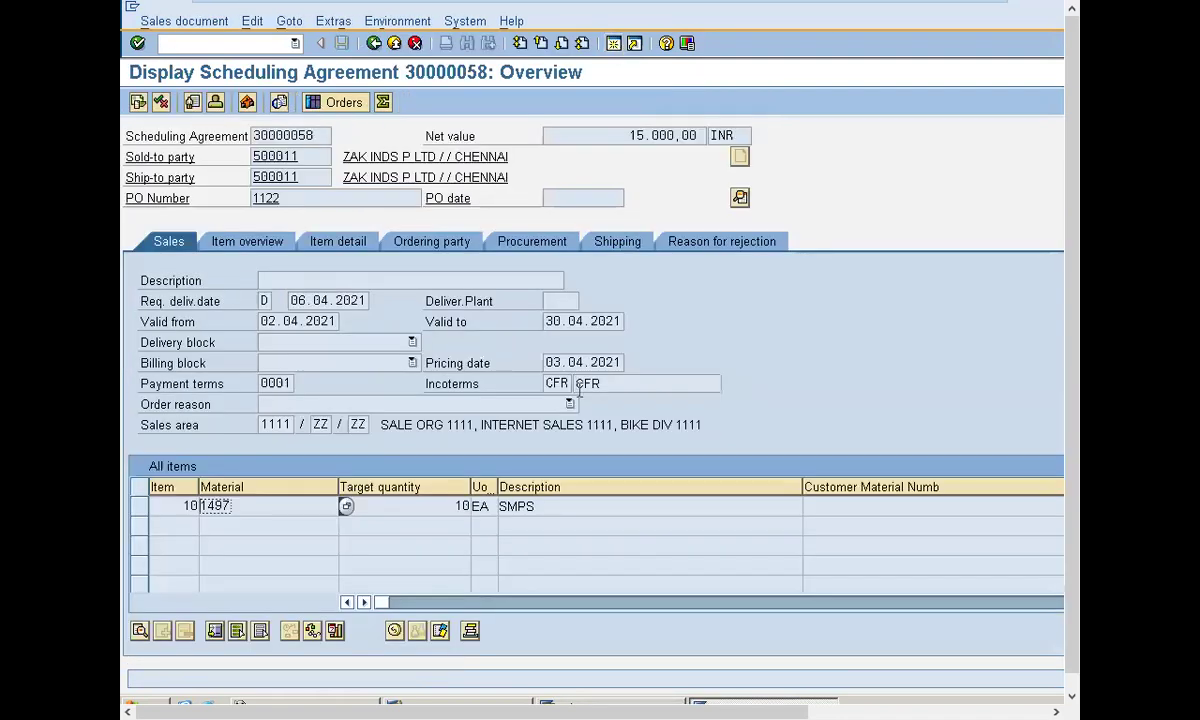
double_click(443, 510)
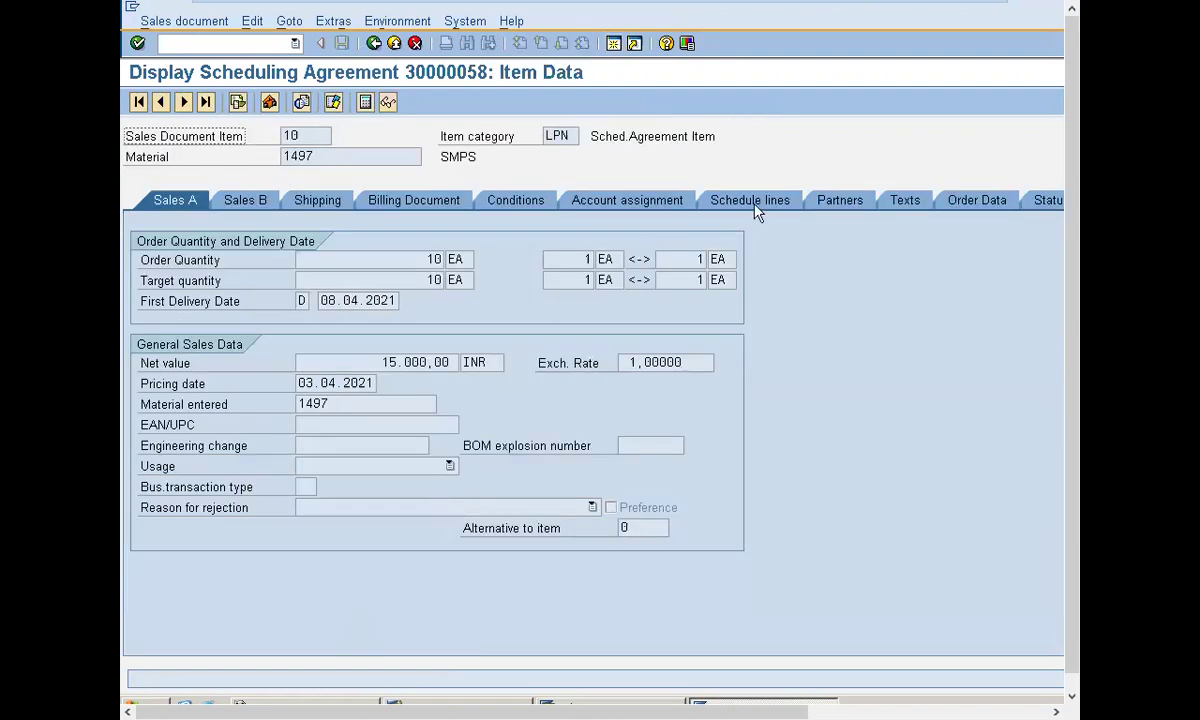
left_click(757, 210)
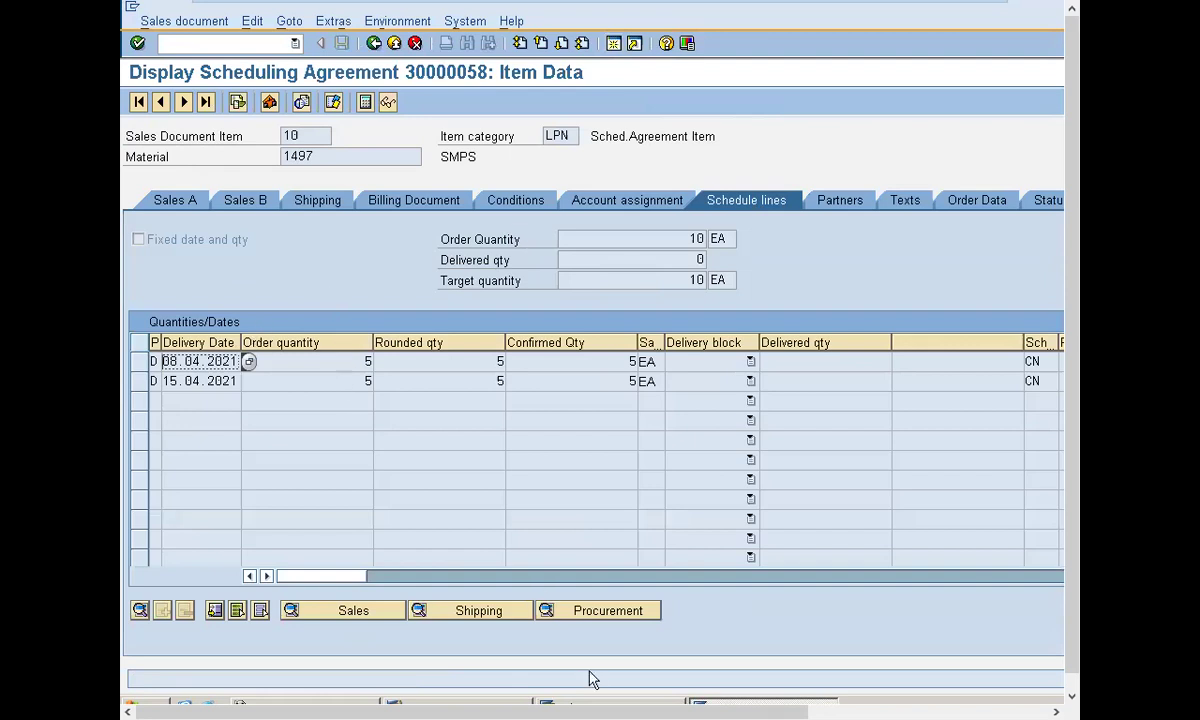
key("F8")
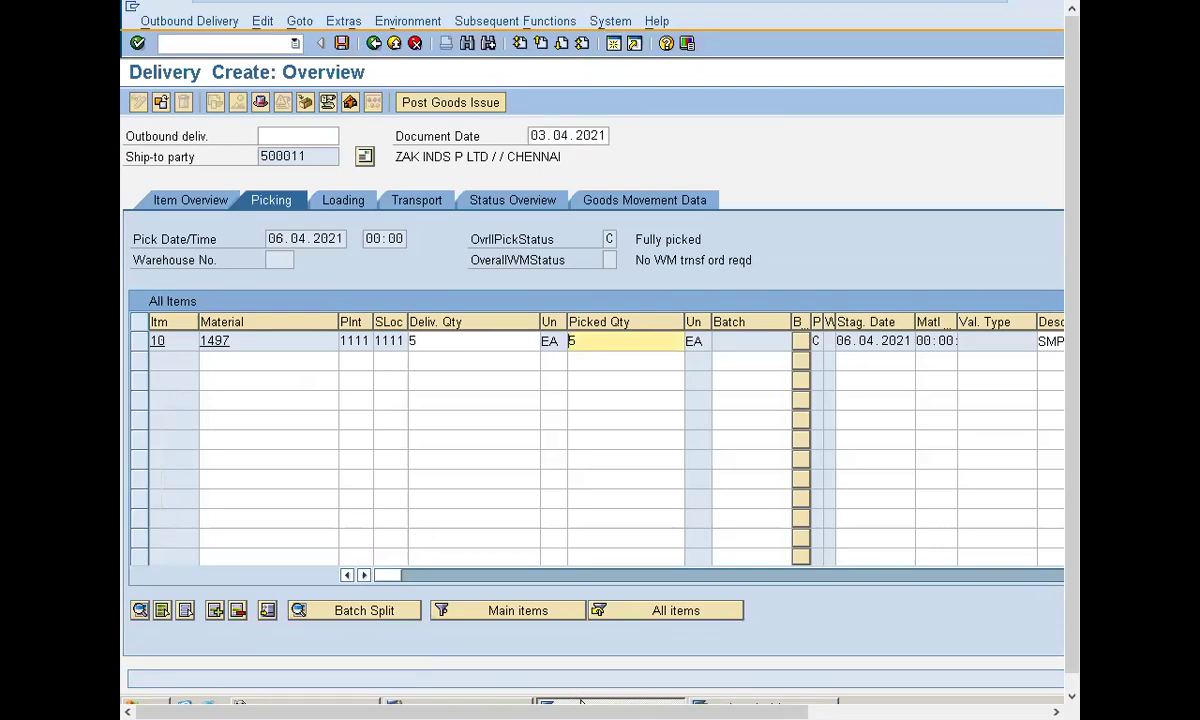
Step: Post goods issue for the picked delivery, saving it as 80015203, and exit
left_click(705, 704)
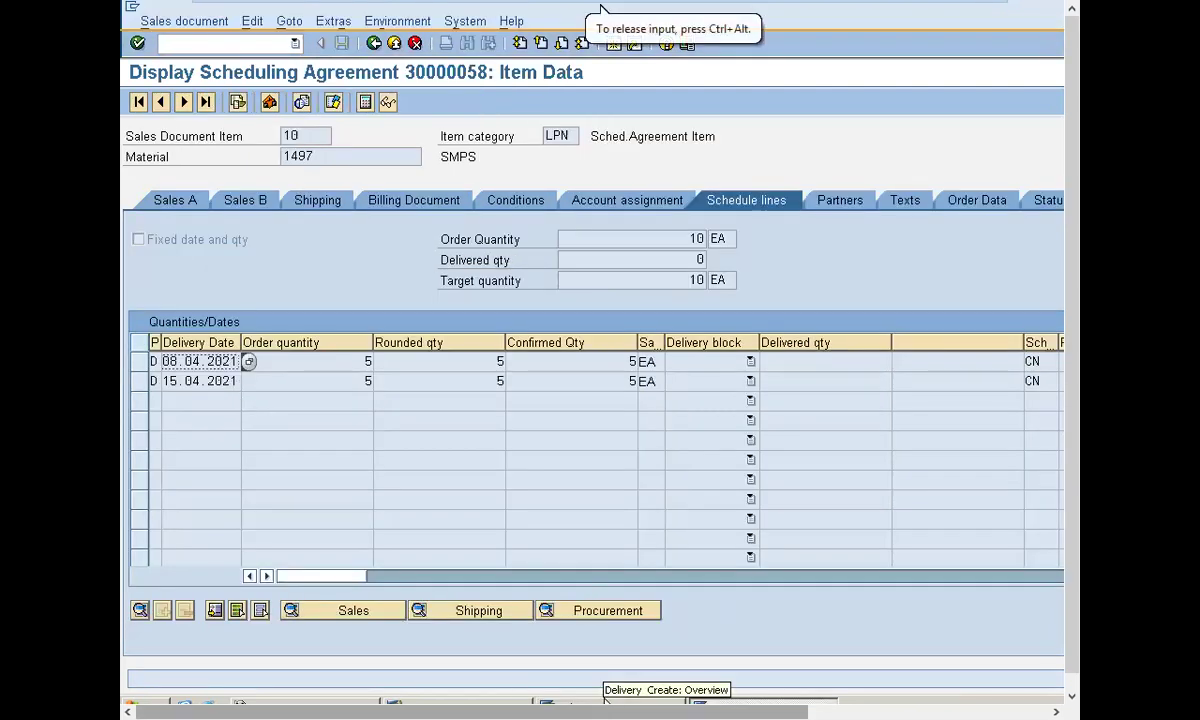
left_click(605, 704)
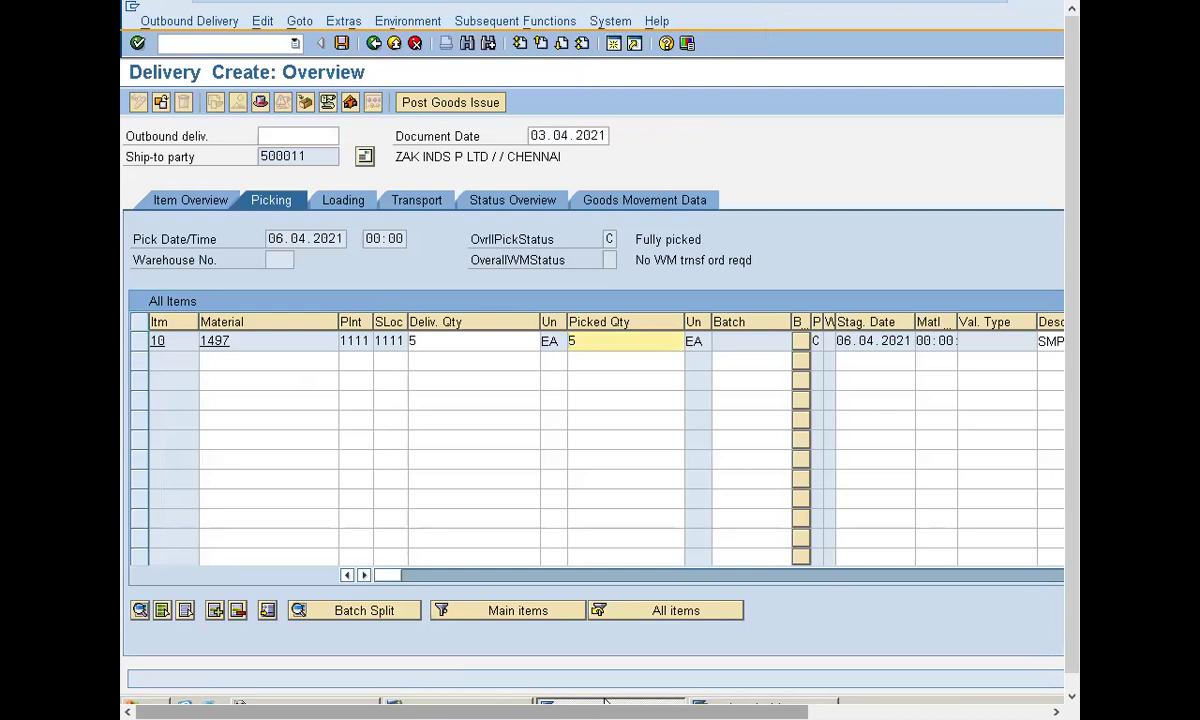
left_click(481, 108)
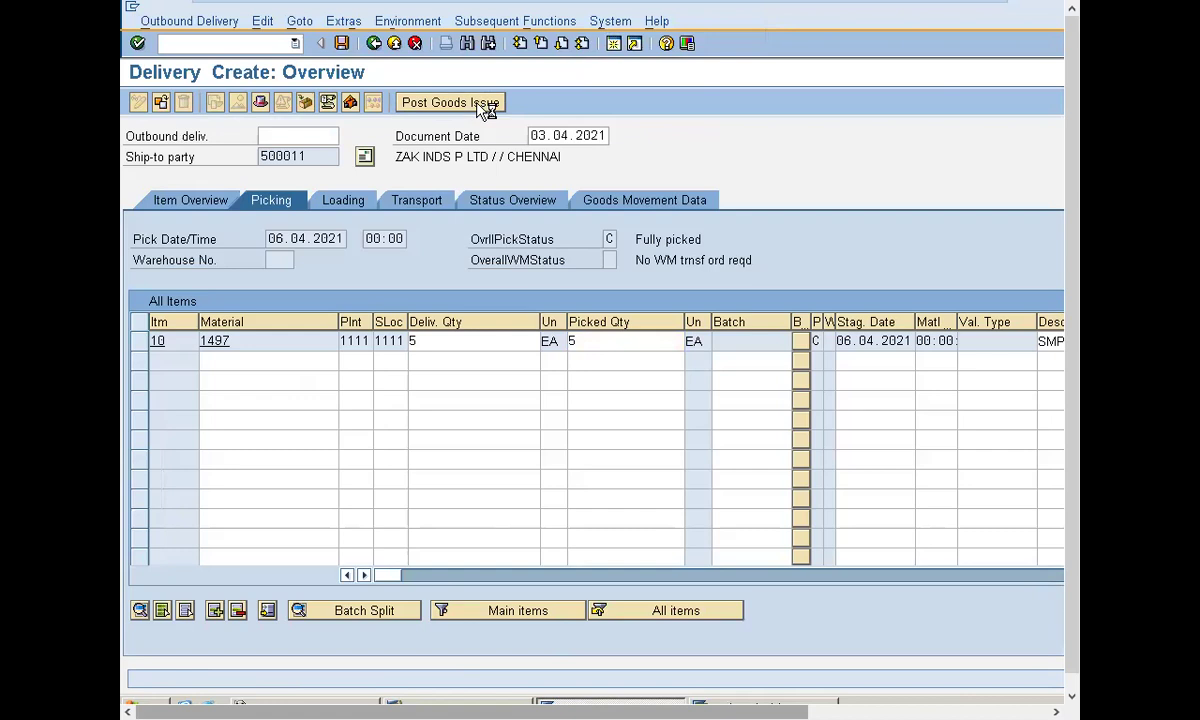
left_click(484, 104)
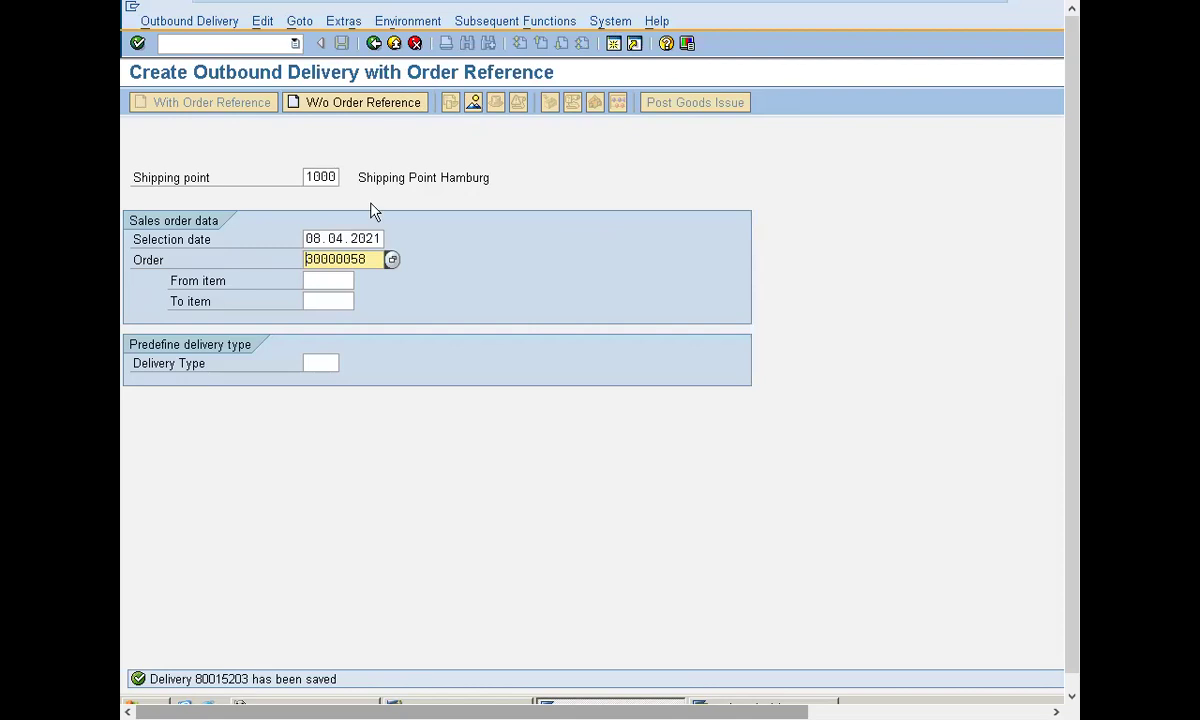
left_click(397, 50)
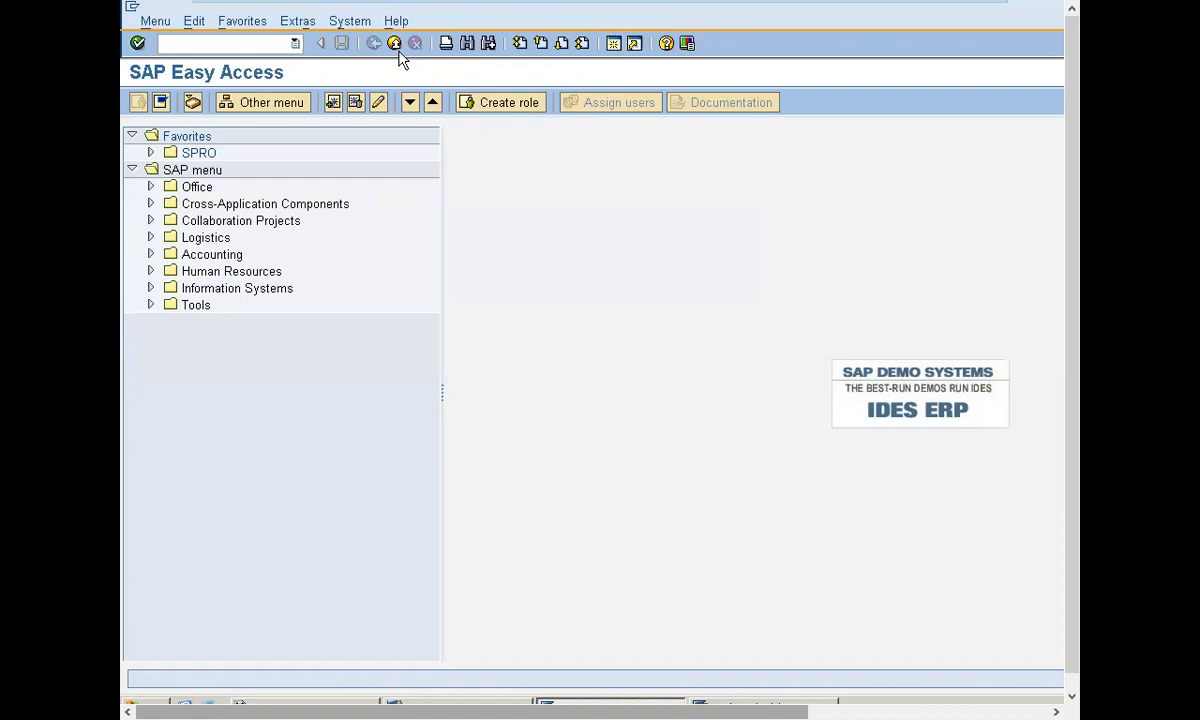
Step: Create and save invoice 90036273 via VF01 for delivery 80015203, worth 7,500.00 INR
left_click(263, 44)
type("vf01")
key("Return")
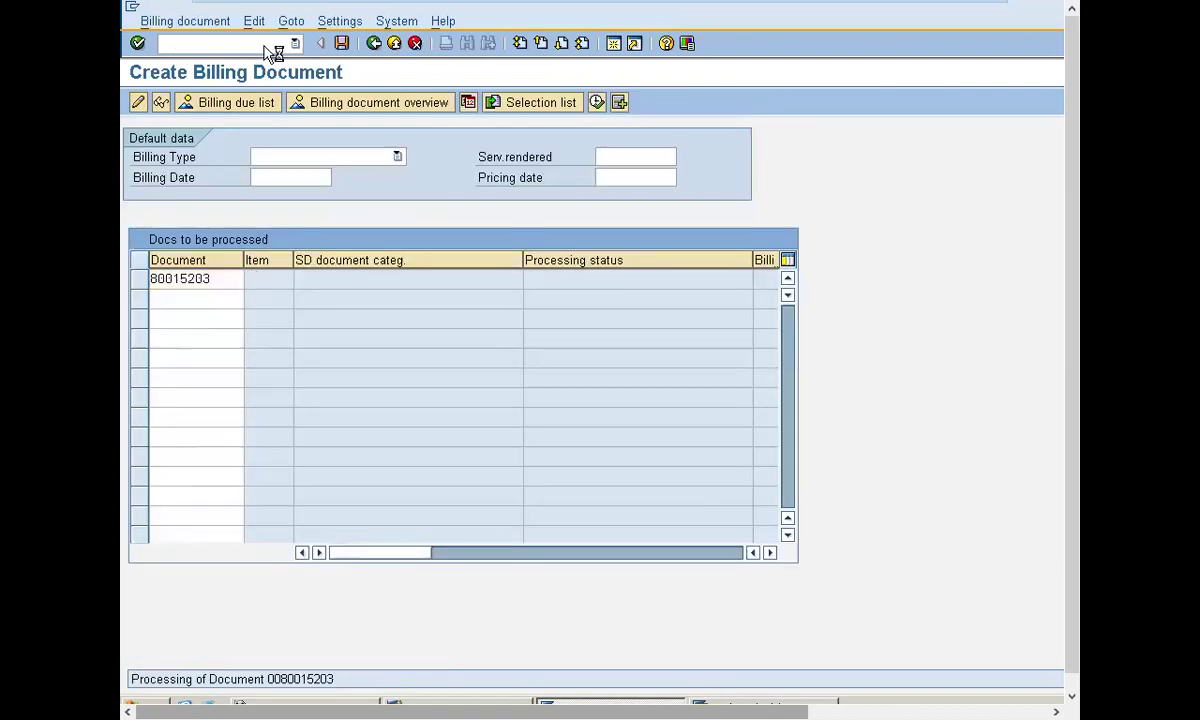
key("Return")
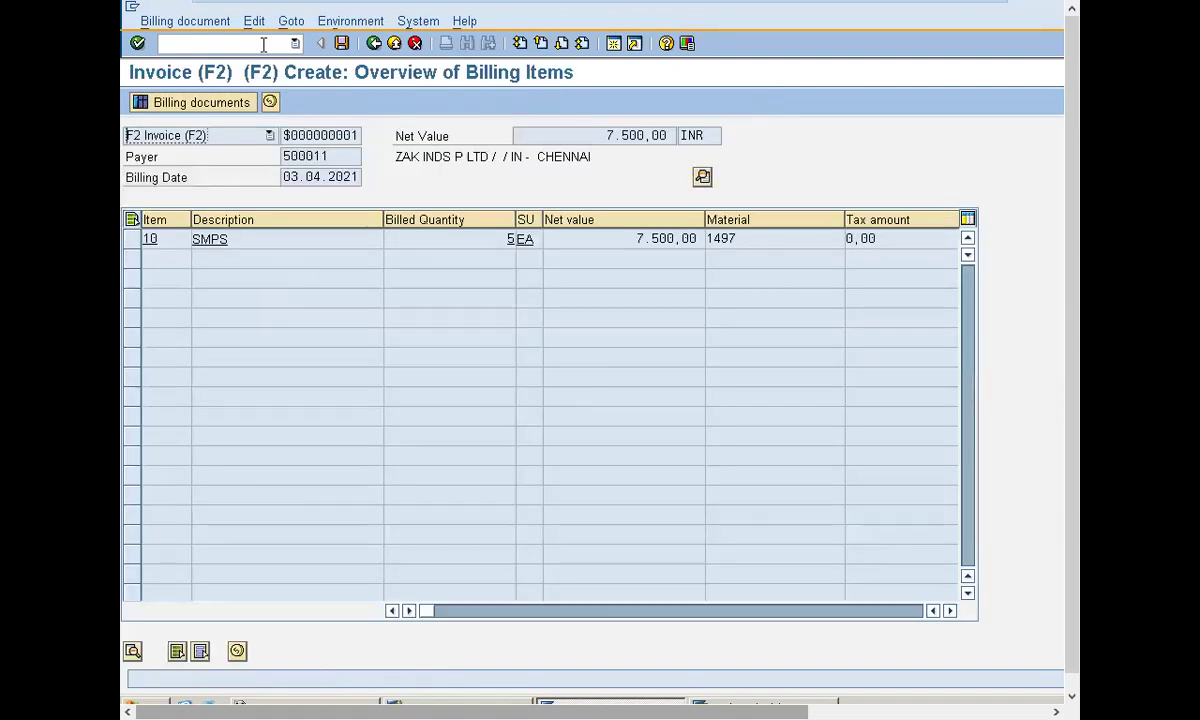
left_click(342, 45)
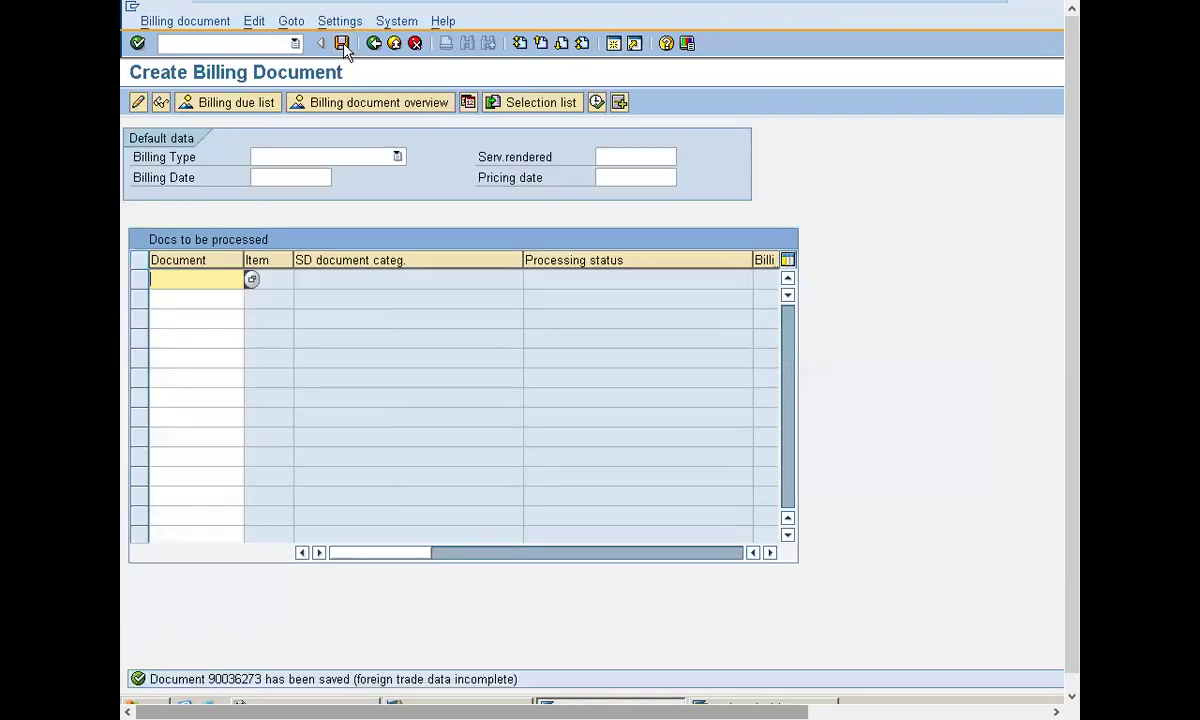
left_click(395, 44)
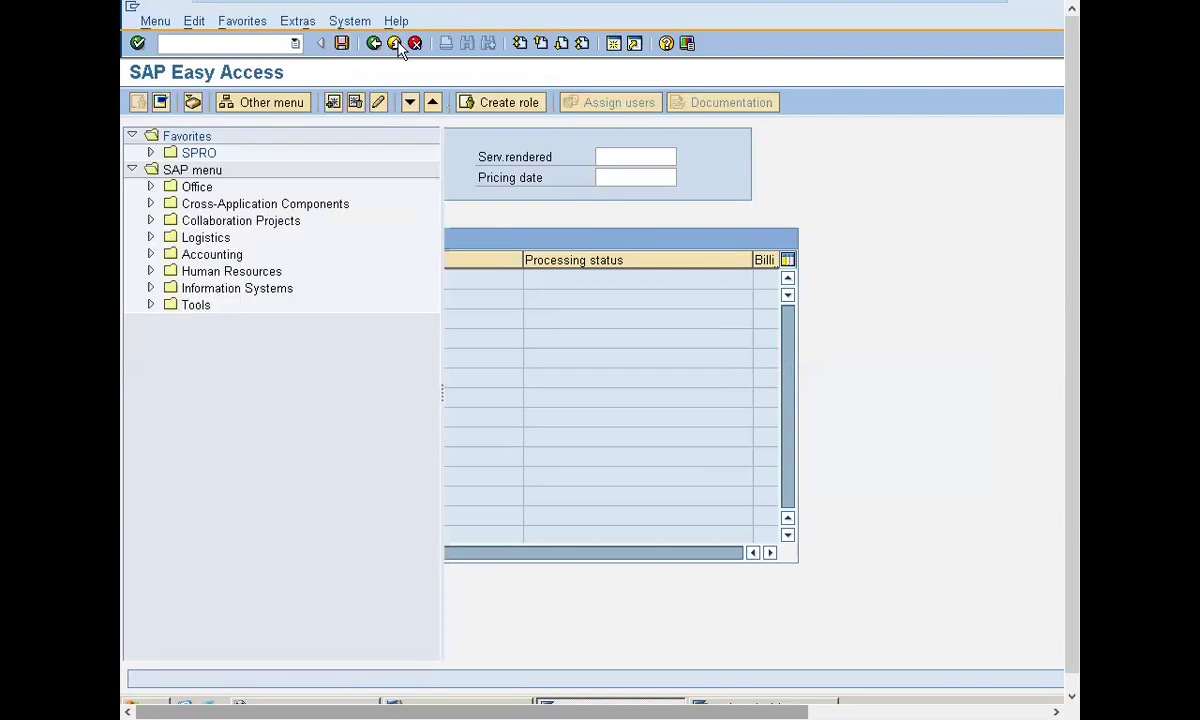
Step: Open the document flow of scheduling agreement 30000058 via transaction VA33
left_click(248, 44)
type("va33")
key("Return")
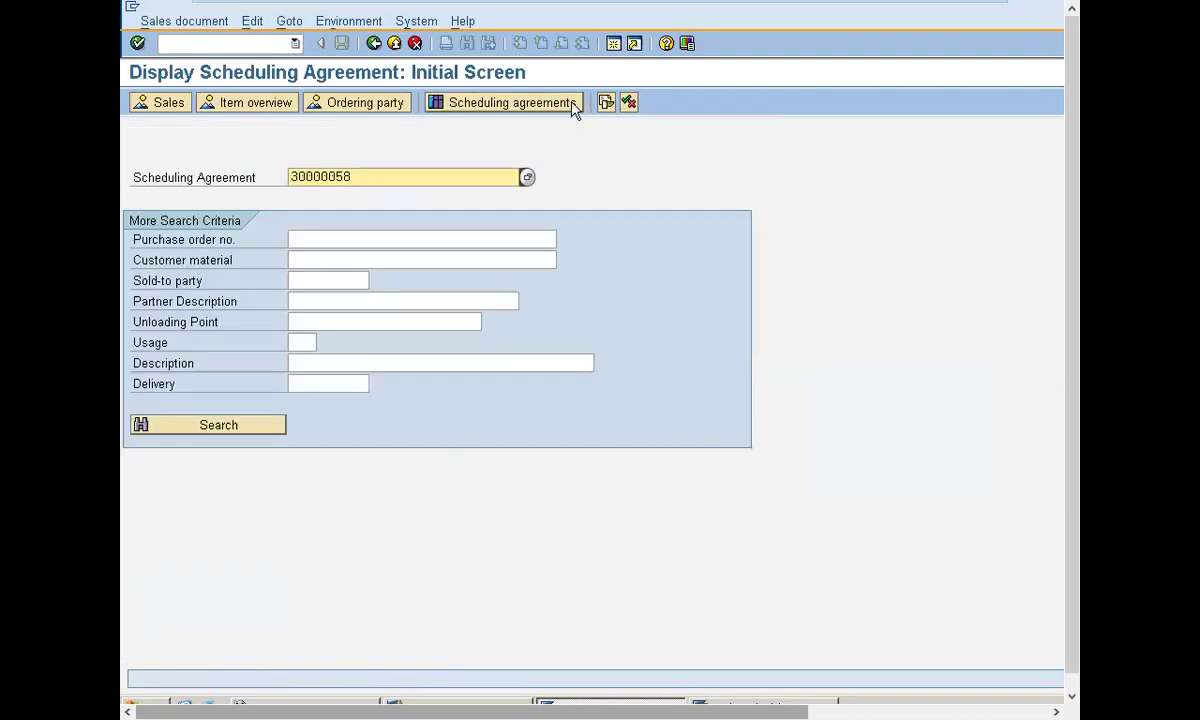
left_click(610, 105)
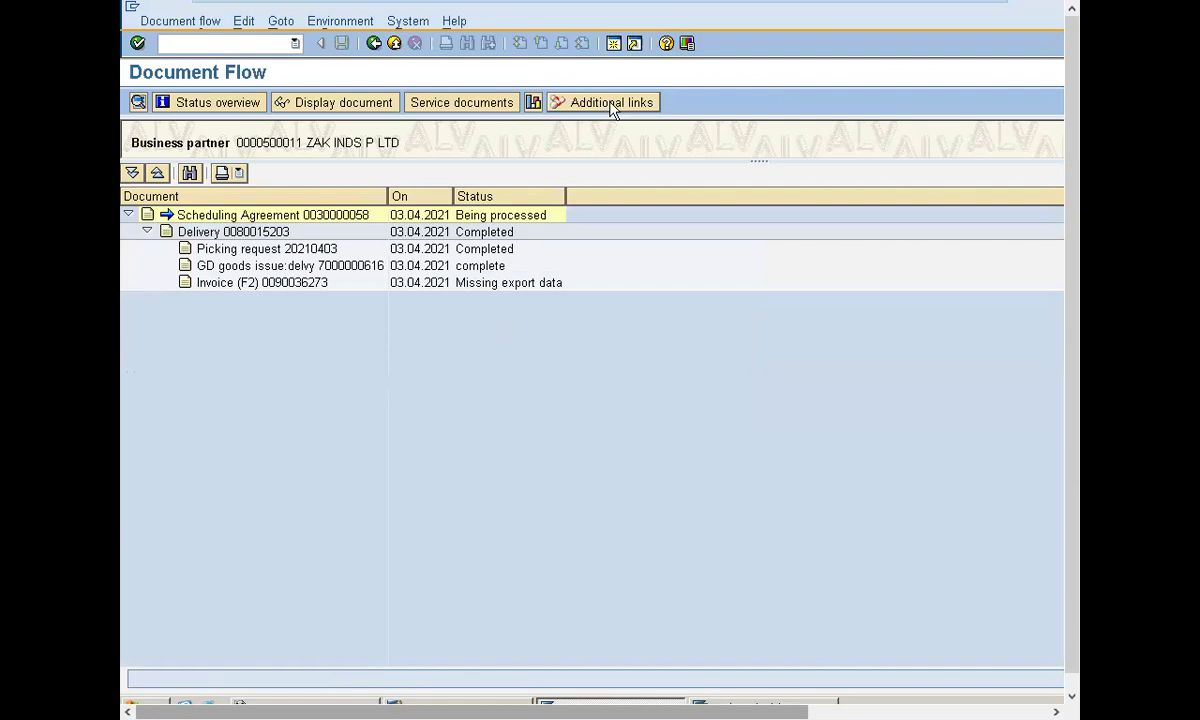
left_click(265, 236)
left_click(277, 251)
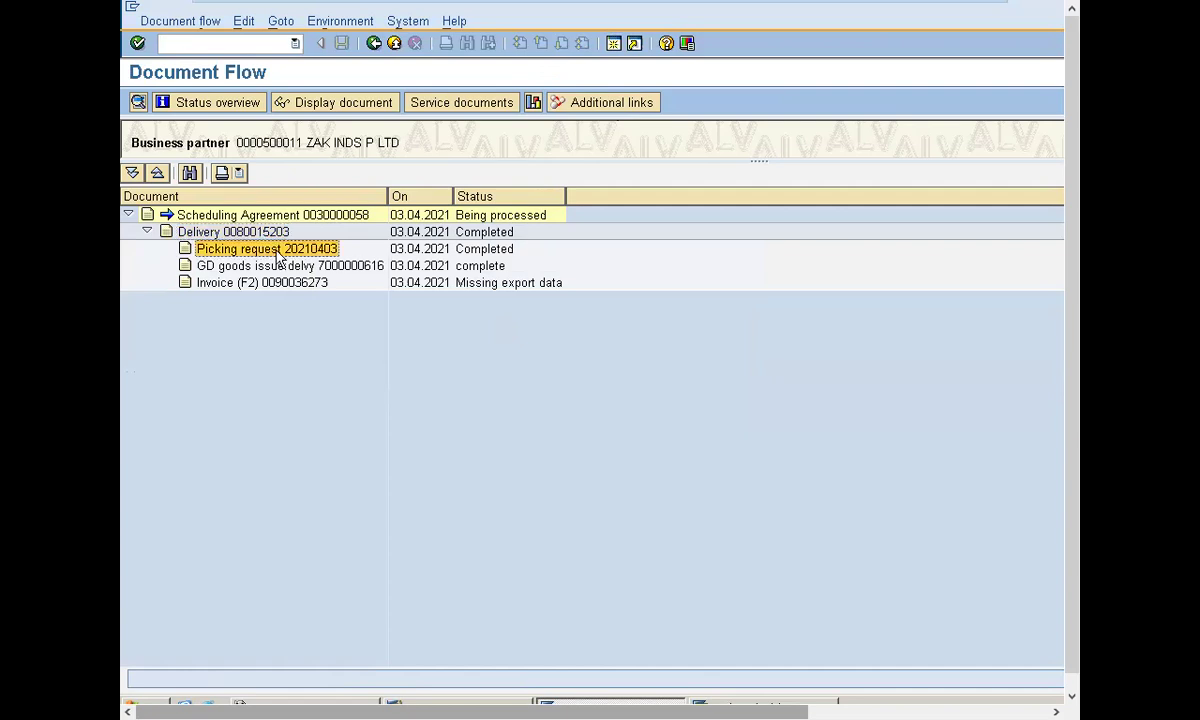
left_click(288, 270)
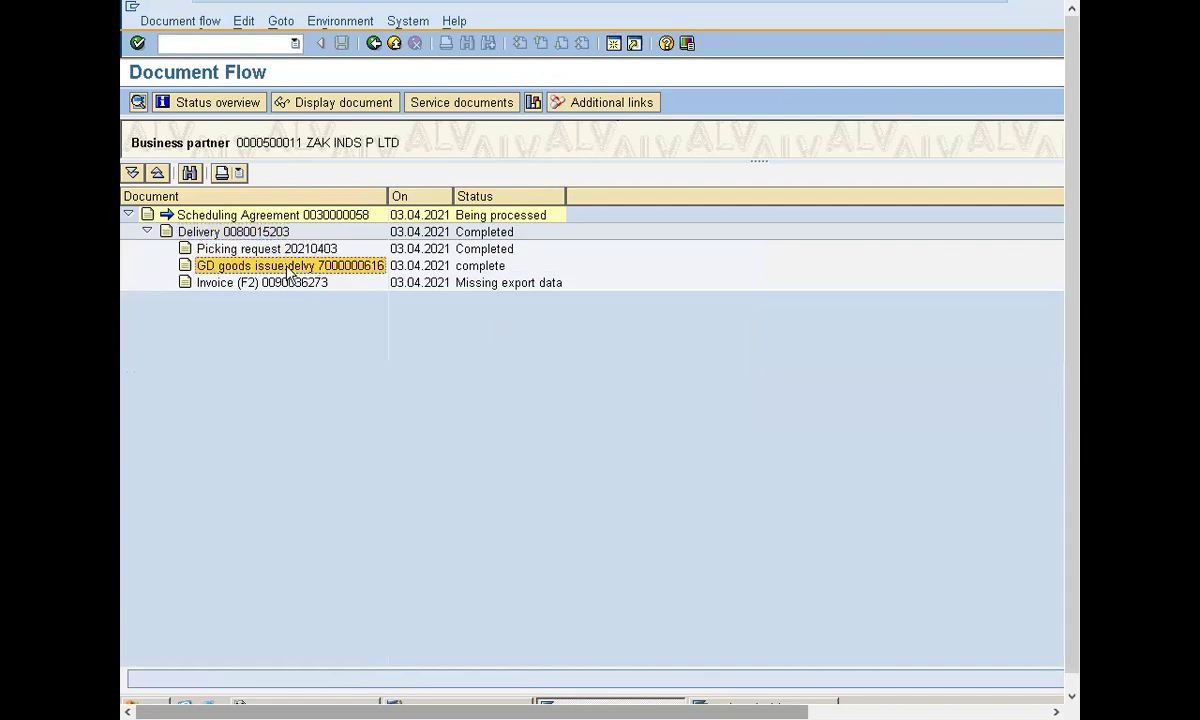
left_click(289, 287)
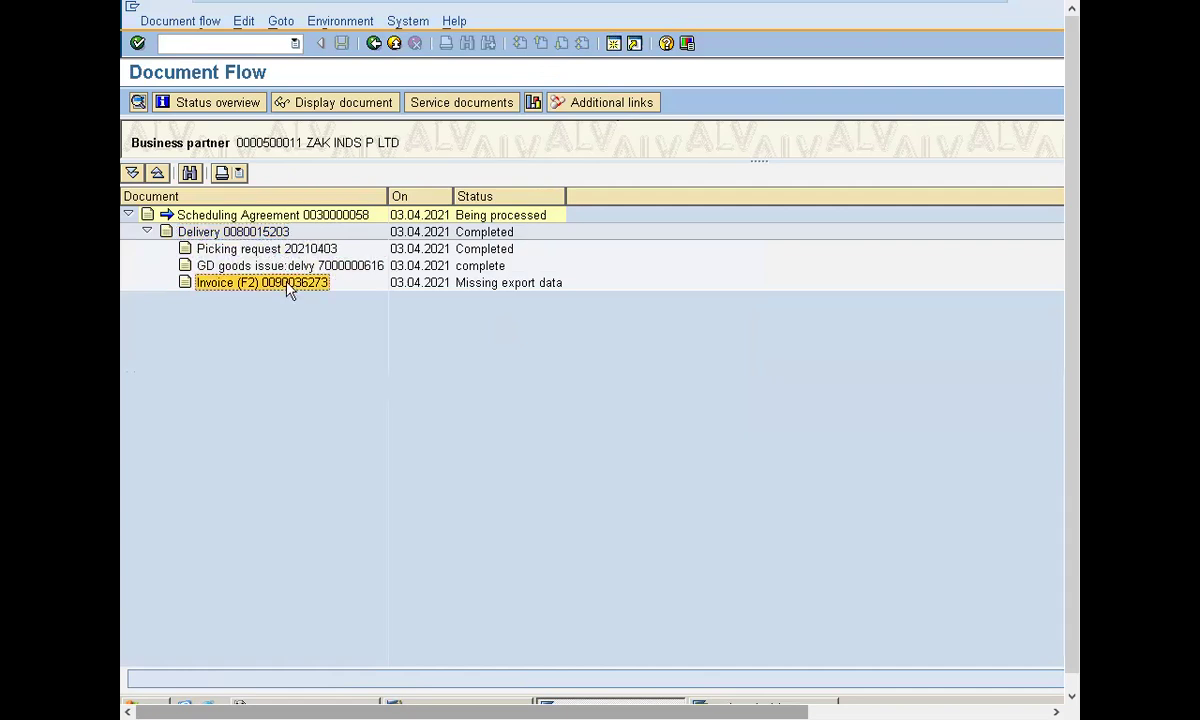
left_click(287, 217)
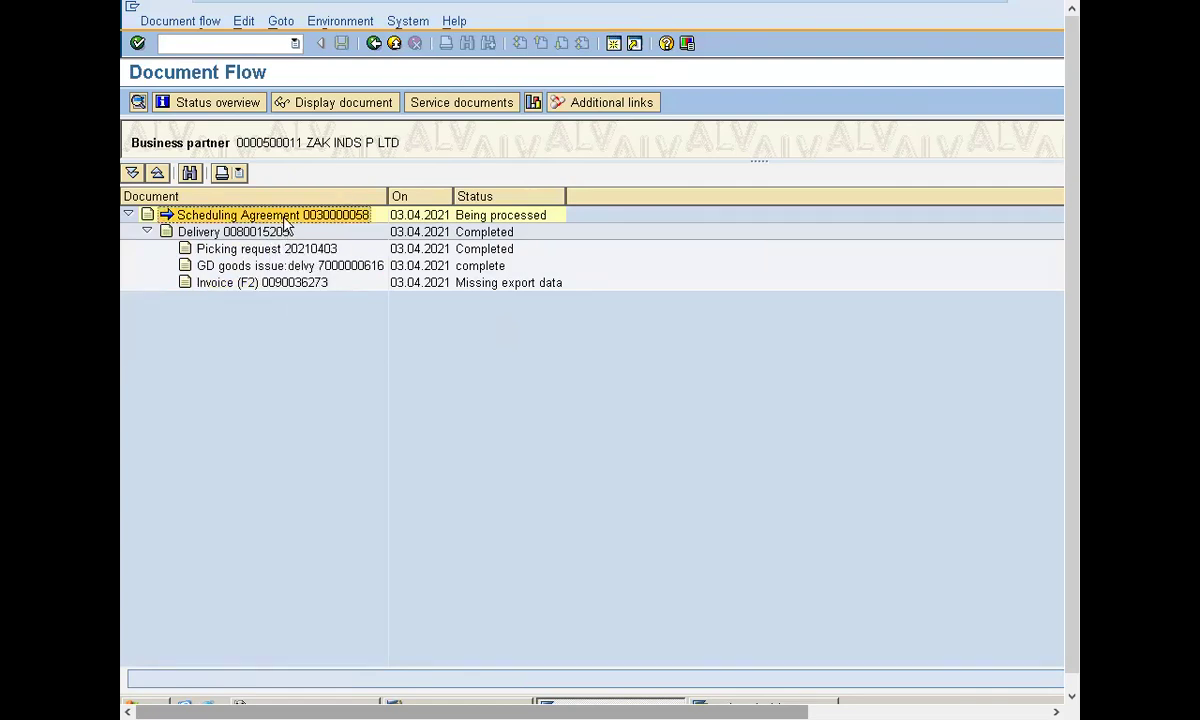
double_click(288, 218)
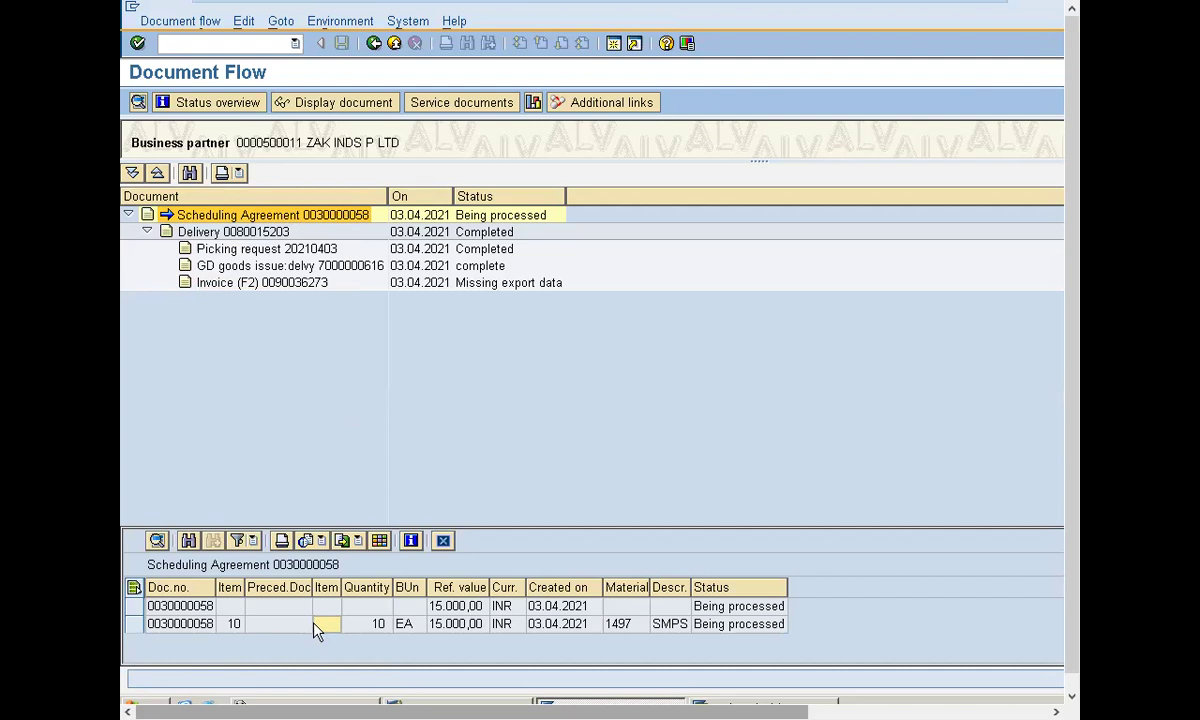
left_click(394, 45)
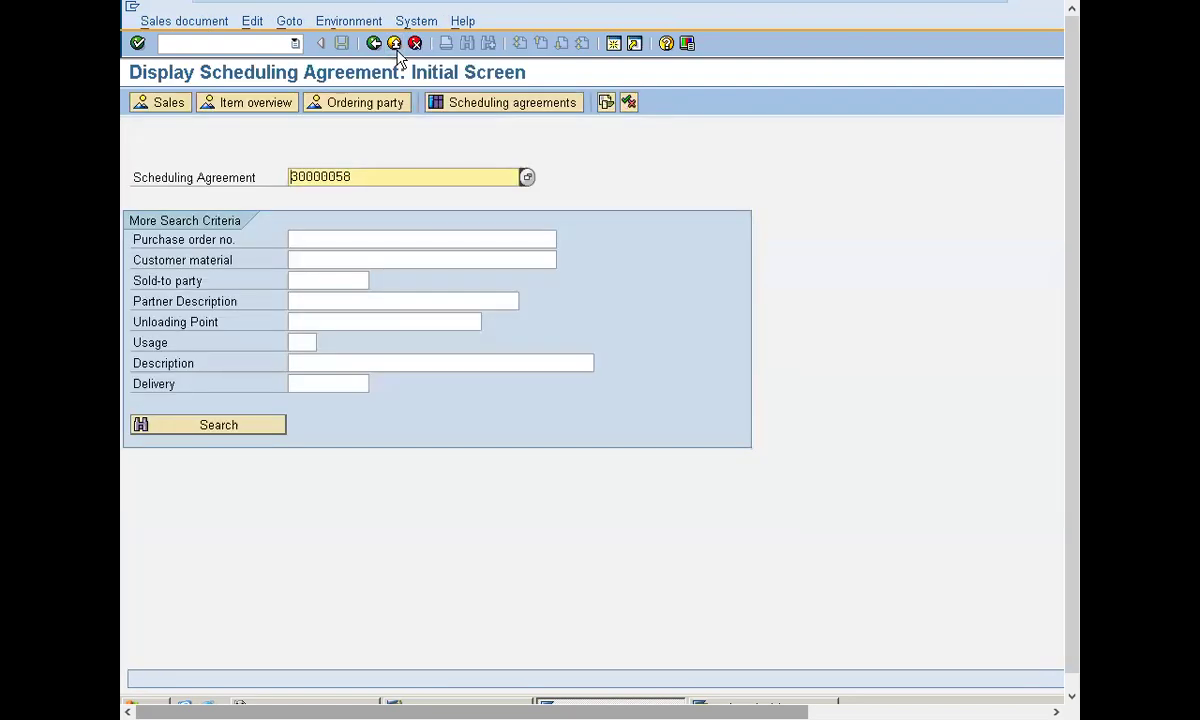
left_click(397, 54)
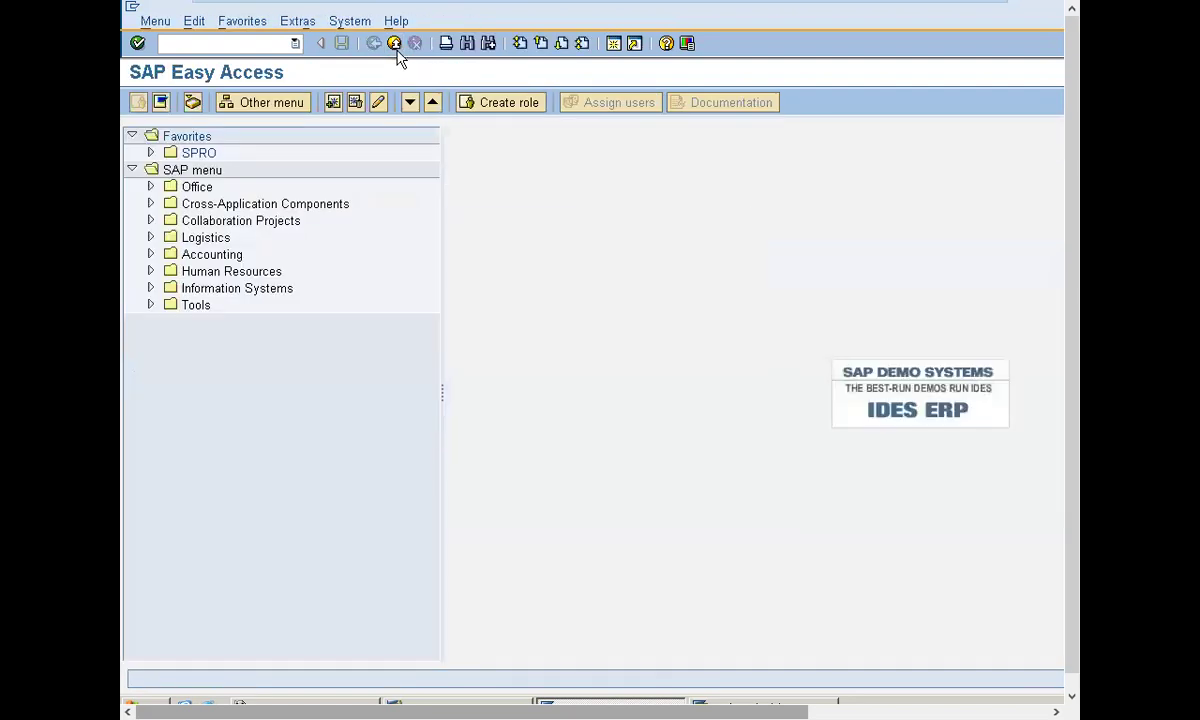